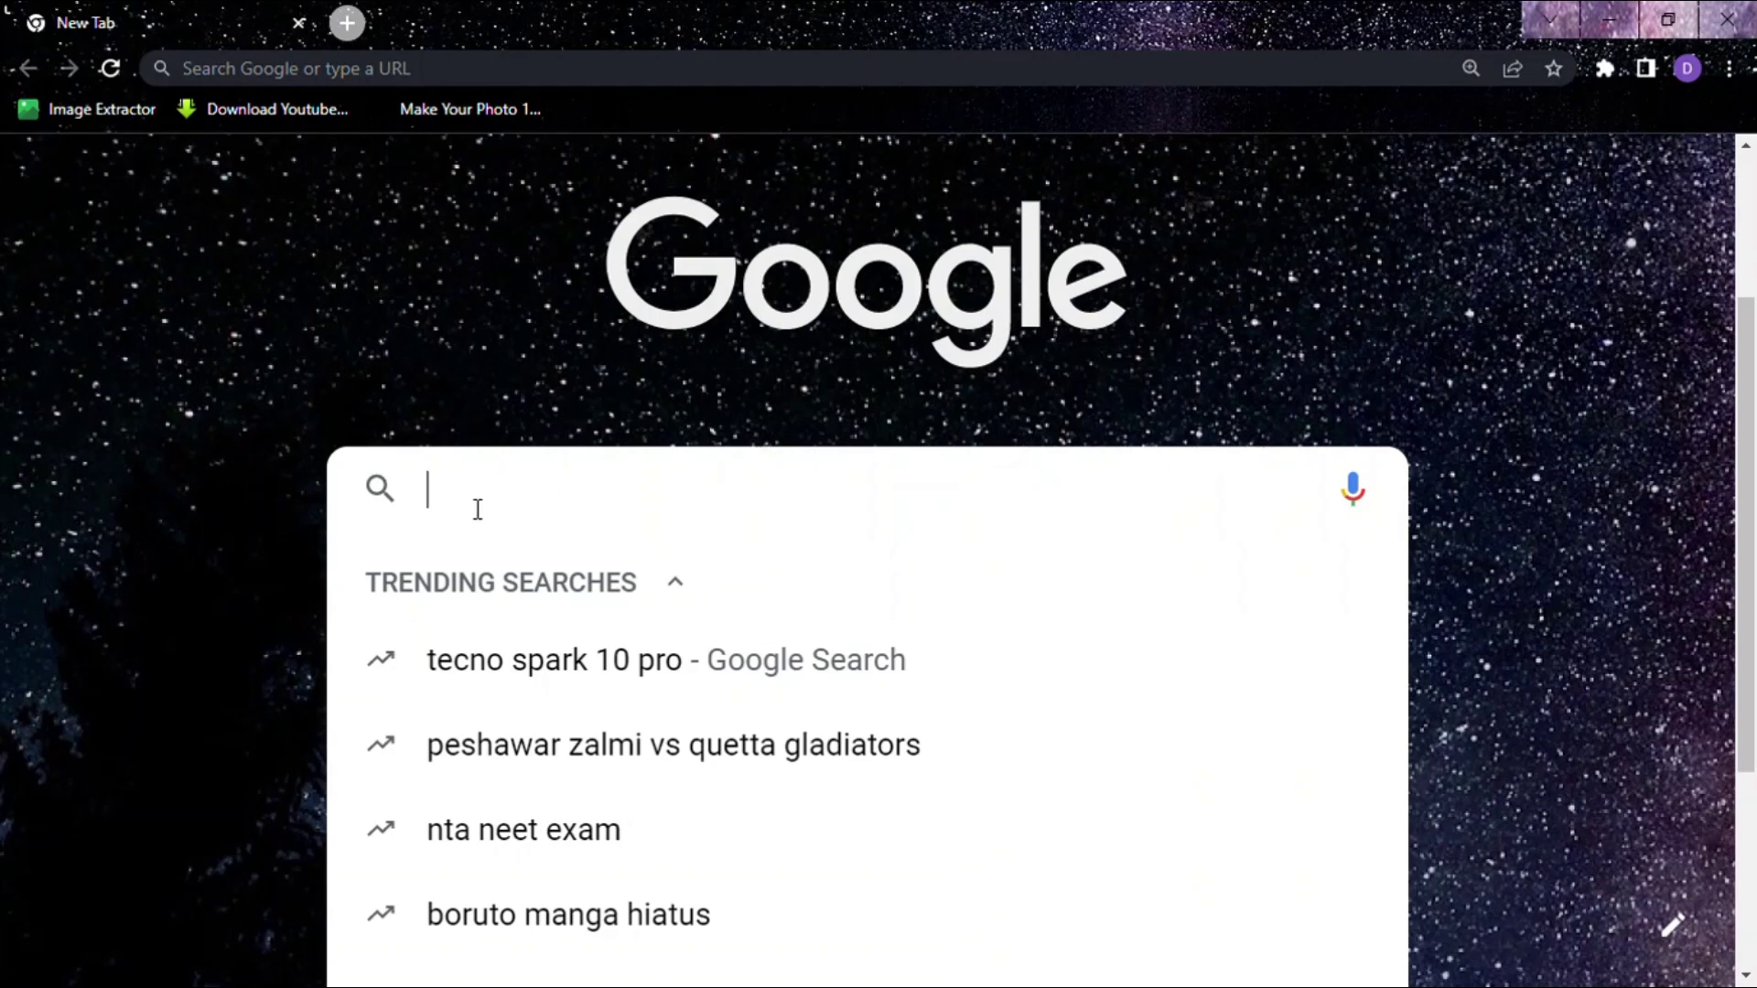
Step: Search Google for elai.io and open the Elai.io homepage
text(elai)
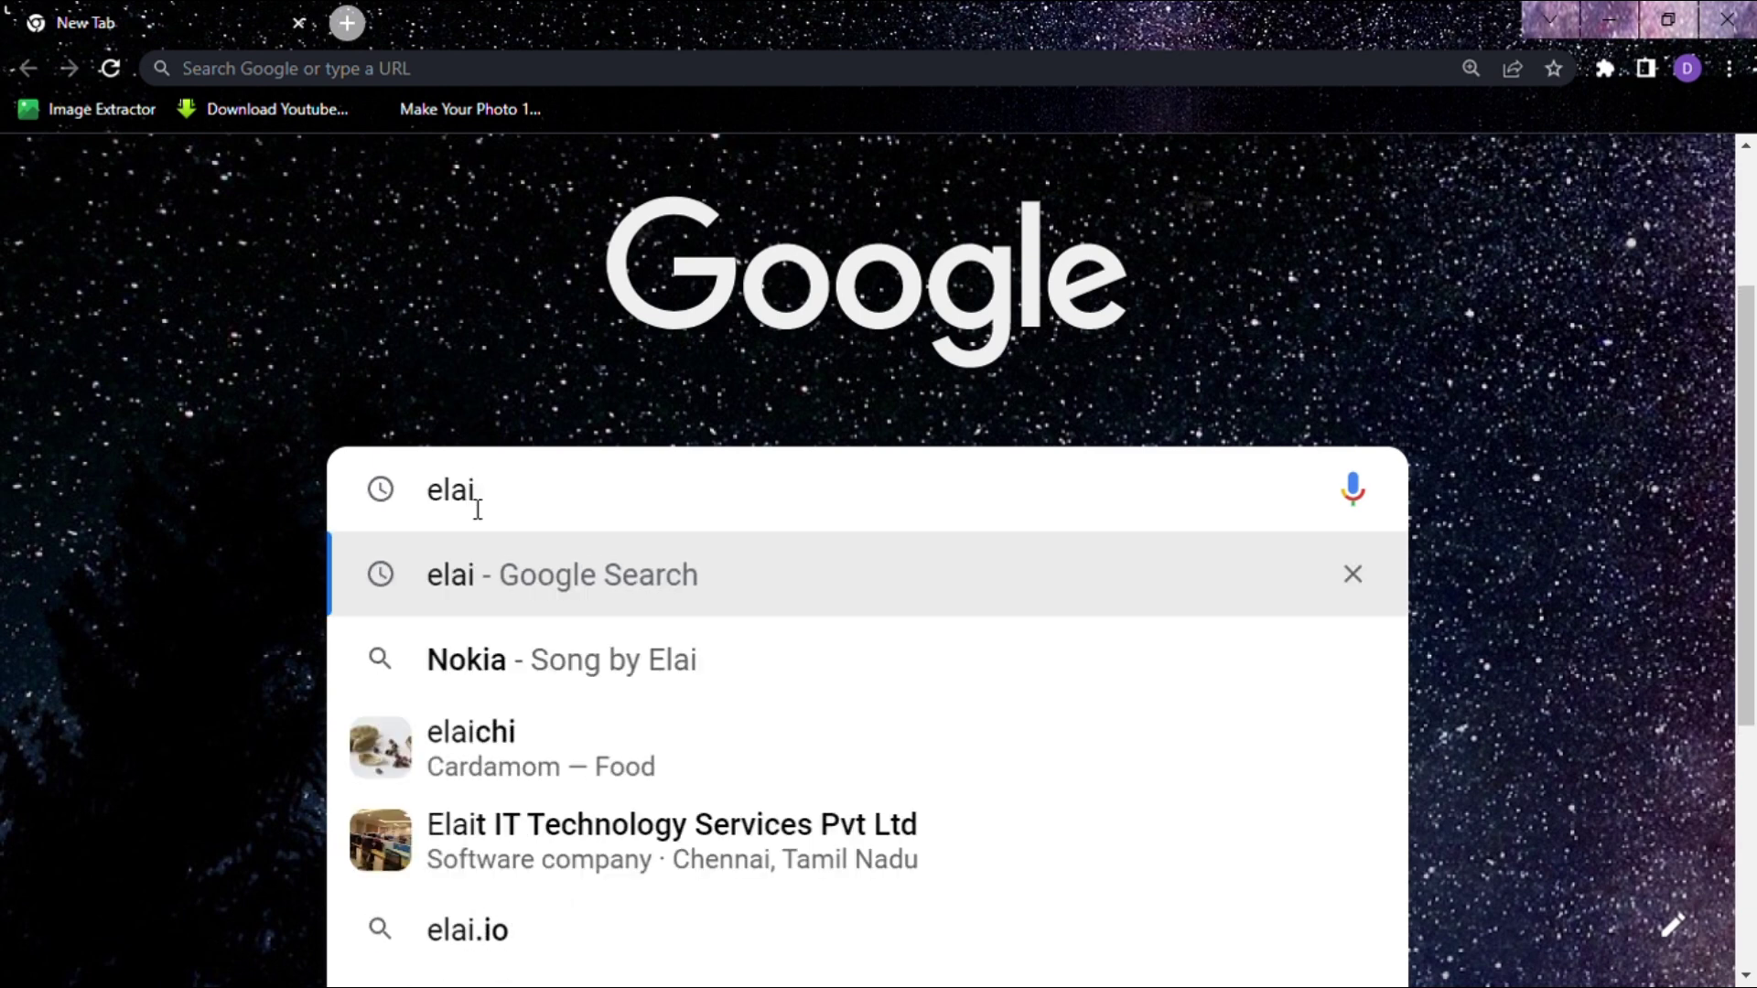
text(.io)
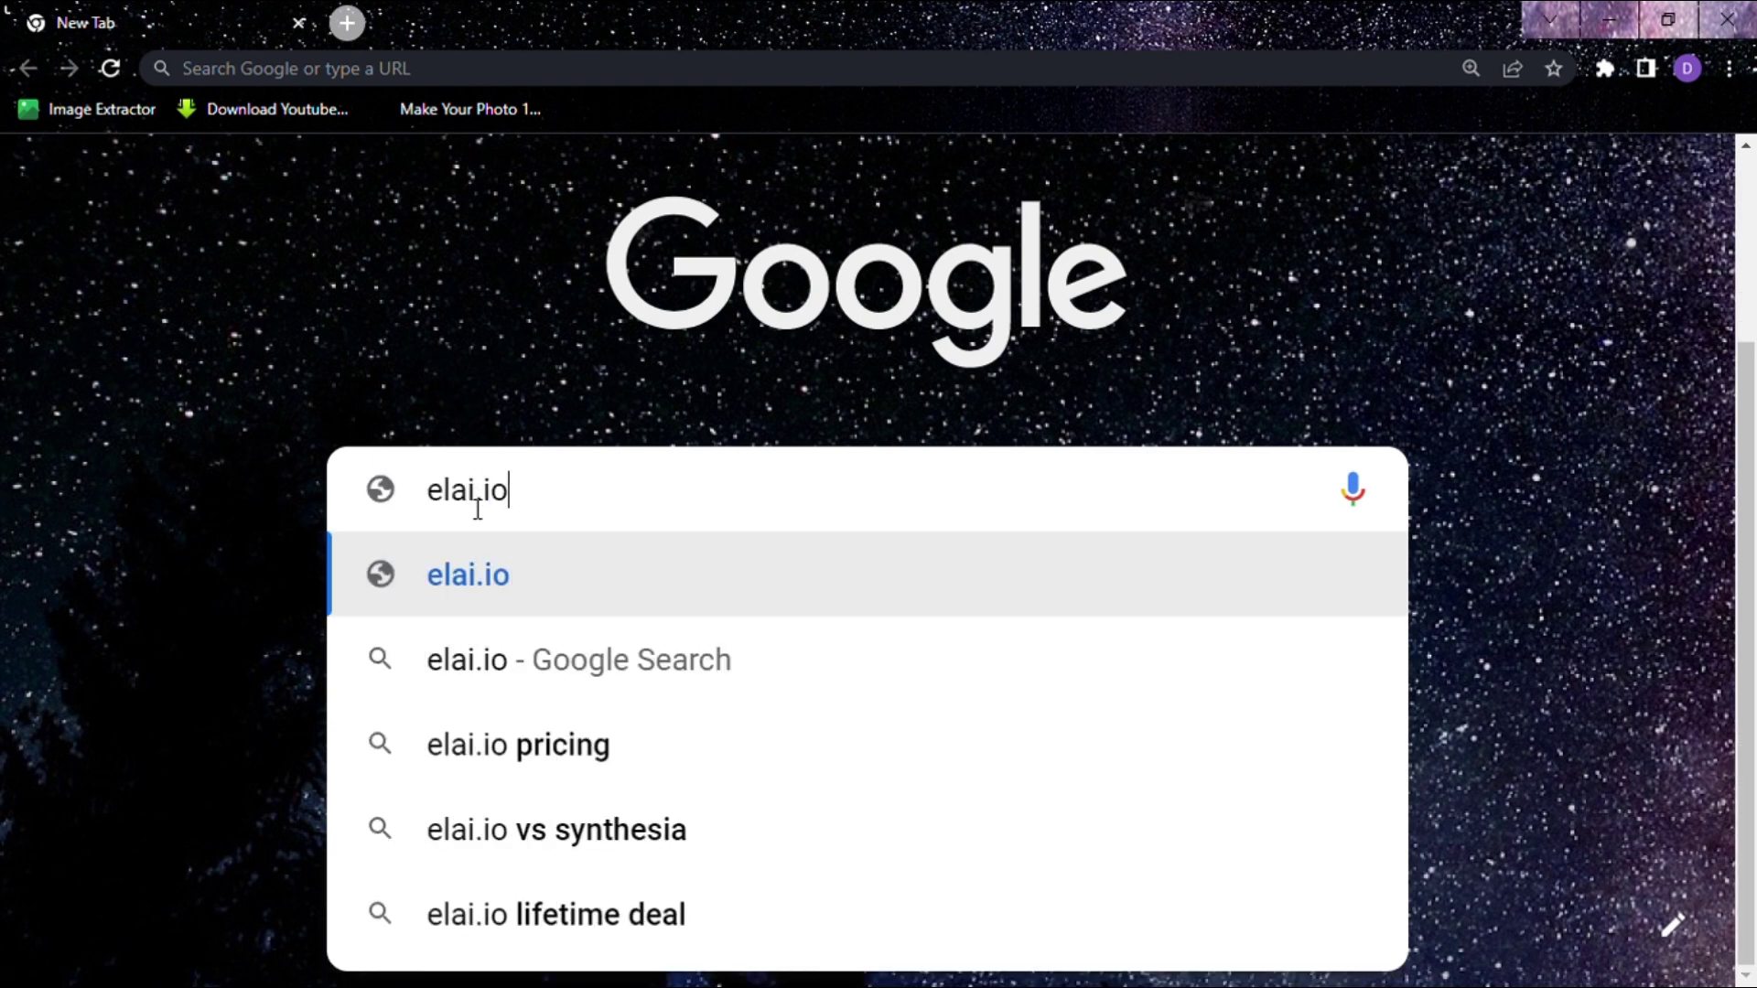
key(Return)
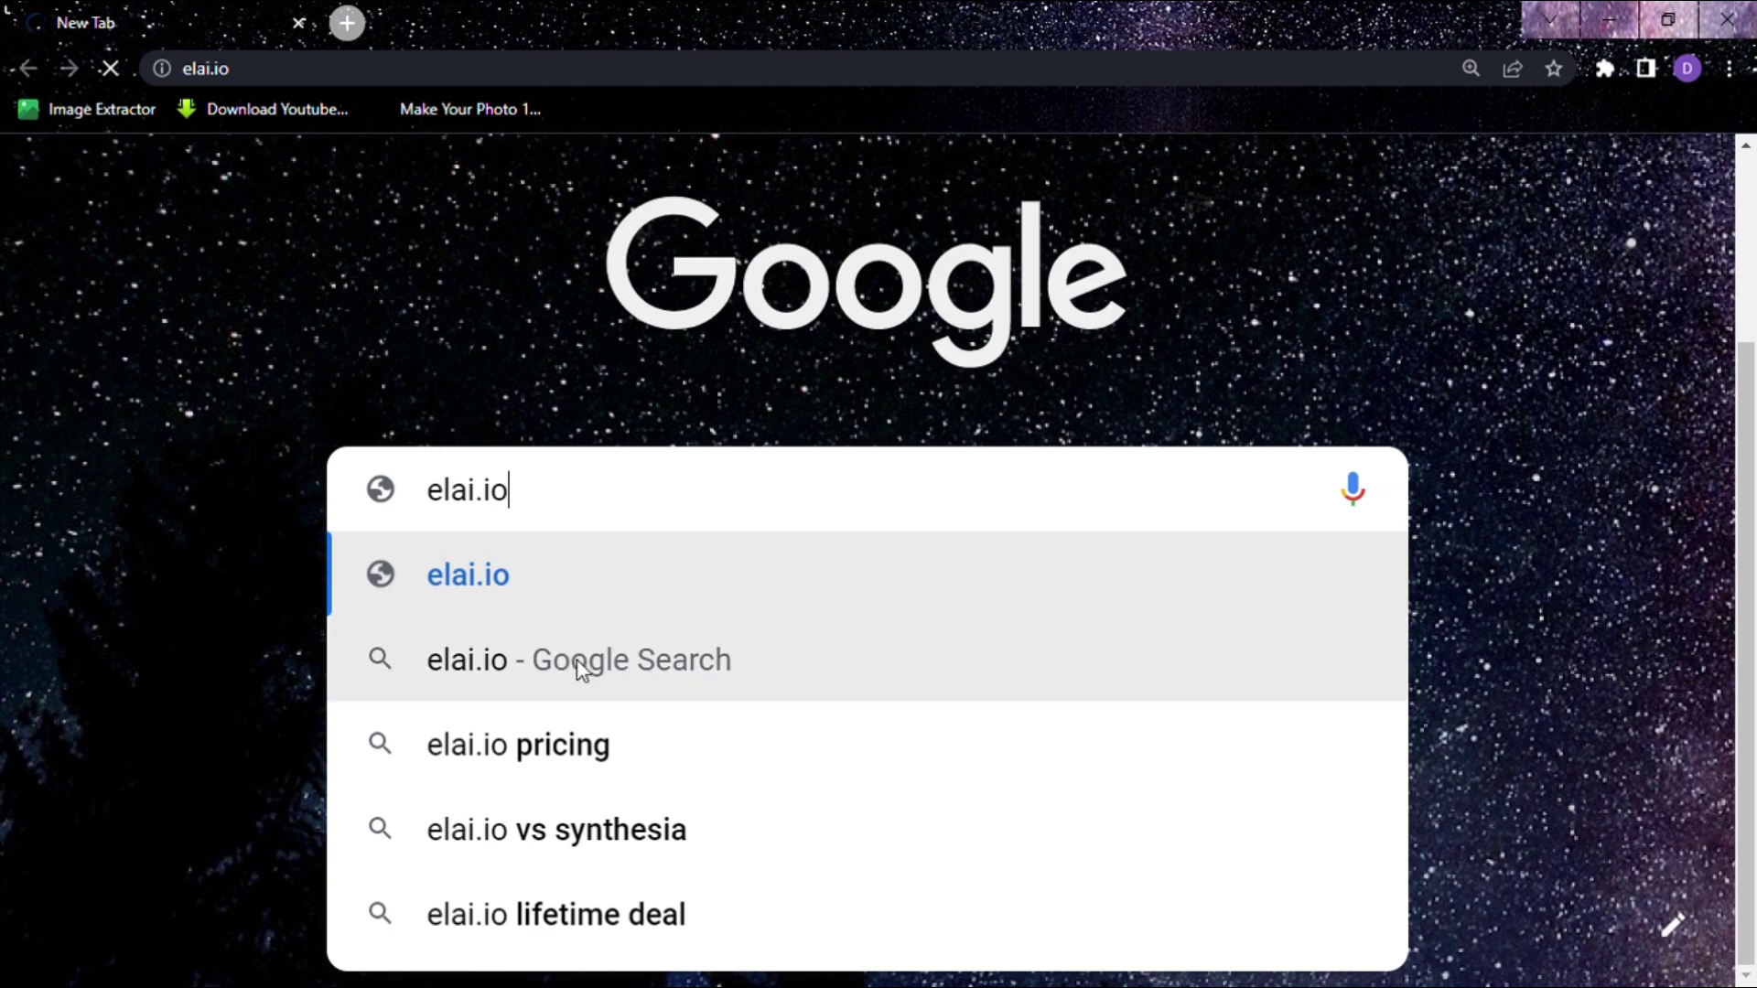
click(580, 665)
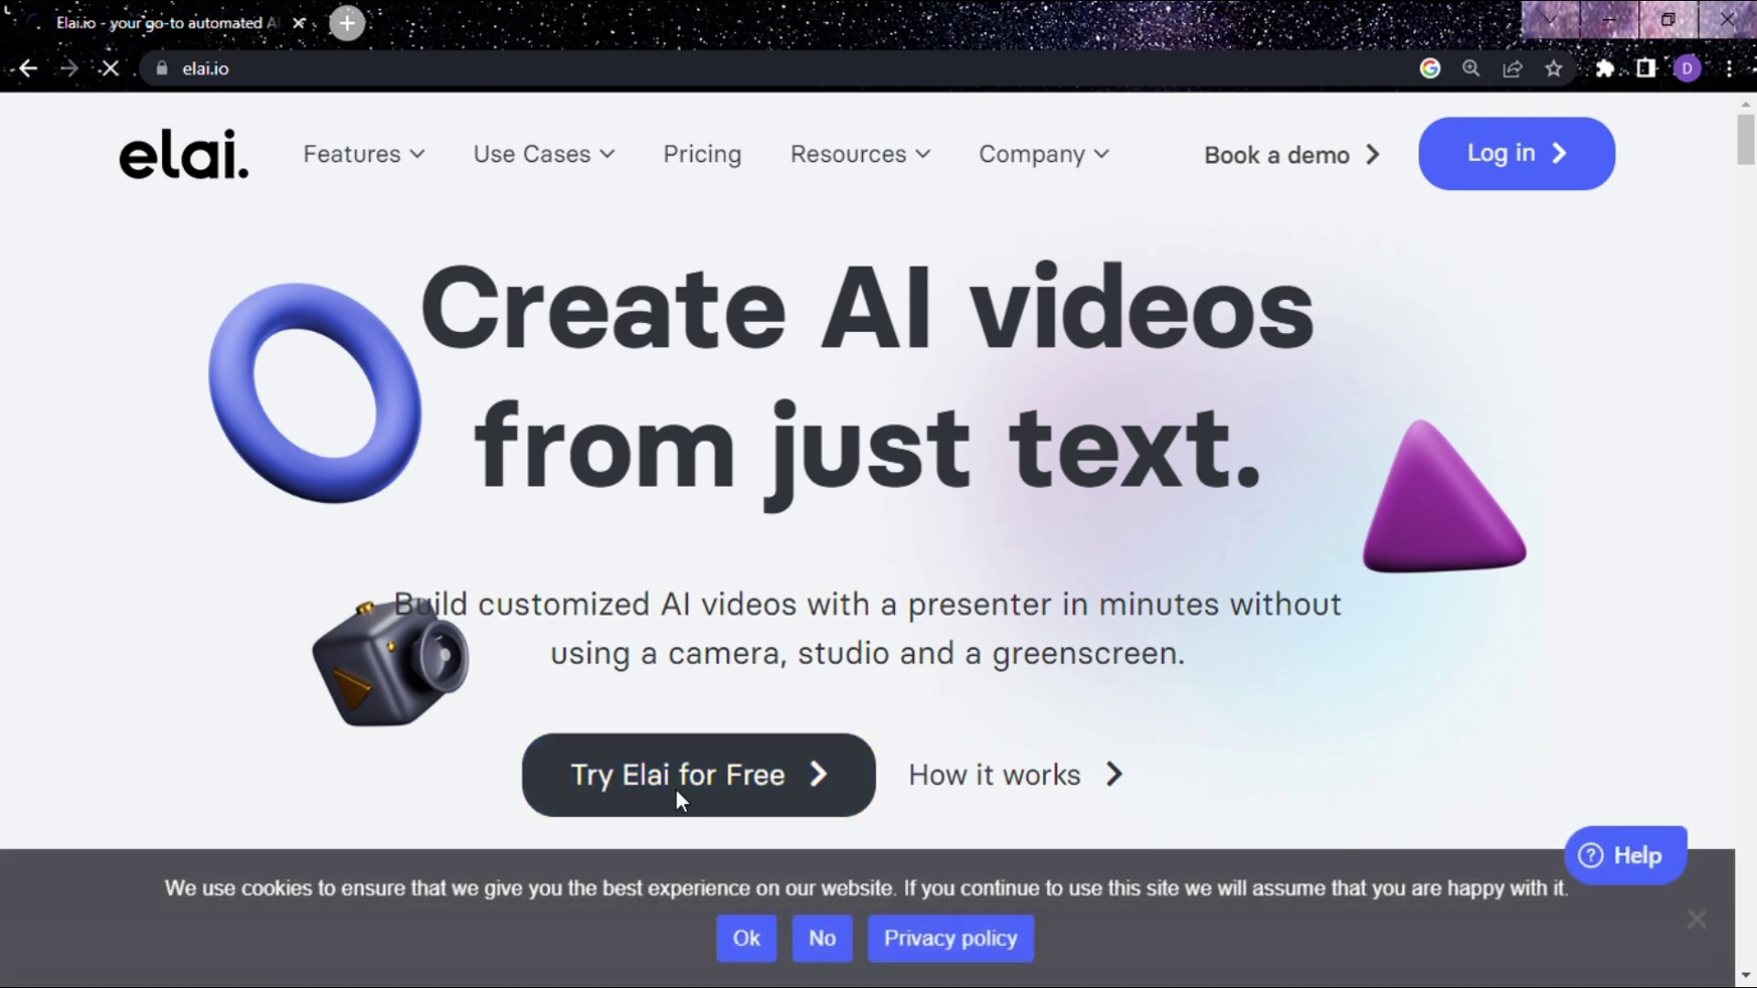
Step: Go to the free Elai sign-up page at app.elai.io/signup via 'Try Elai for Free'
click(675, 789)
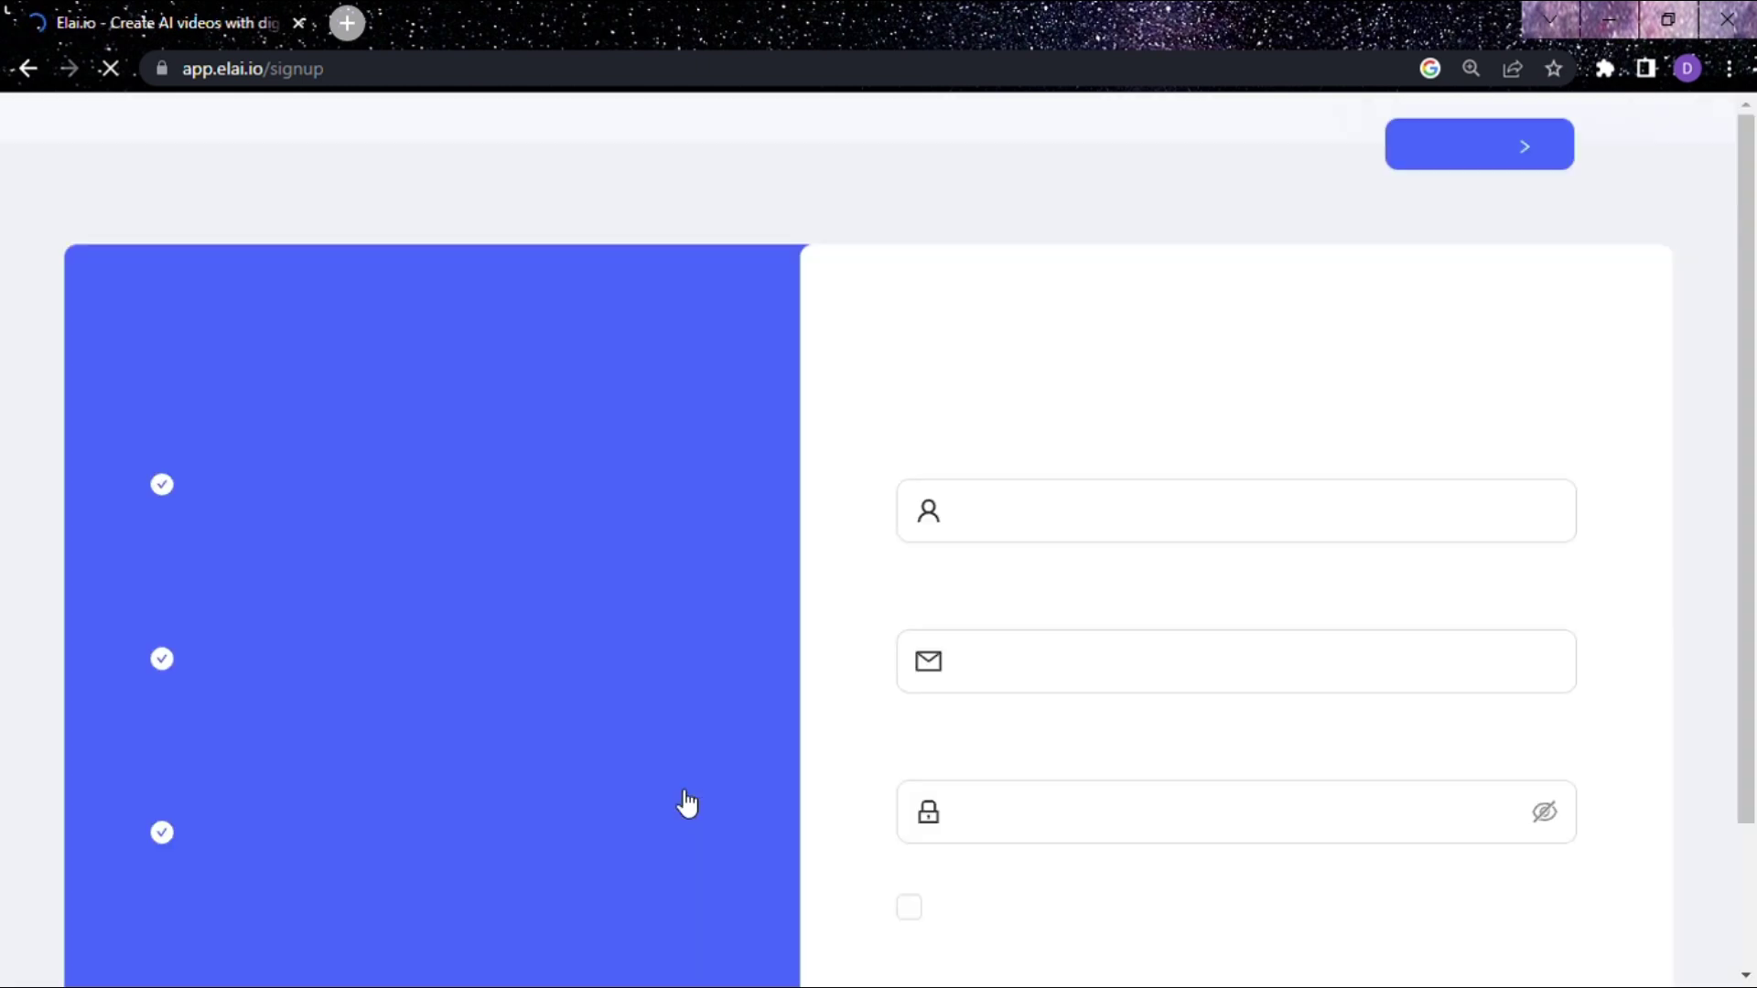
Step: Enter the full name from browser autofill, then the account e-mail address and a password
click(1077, 531)
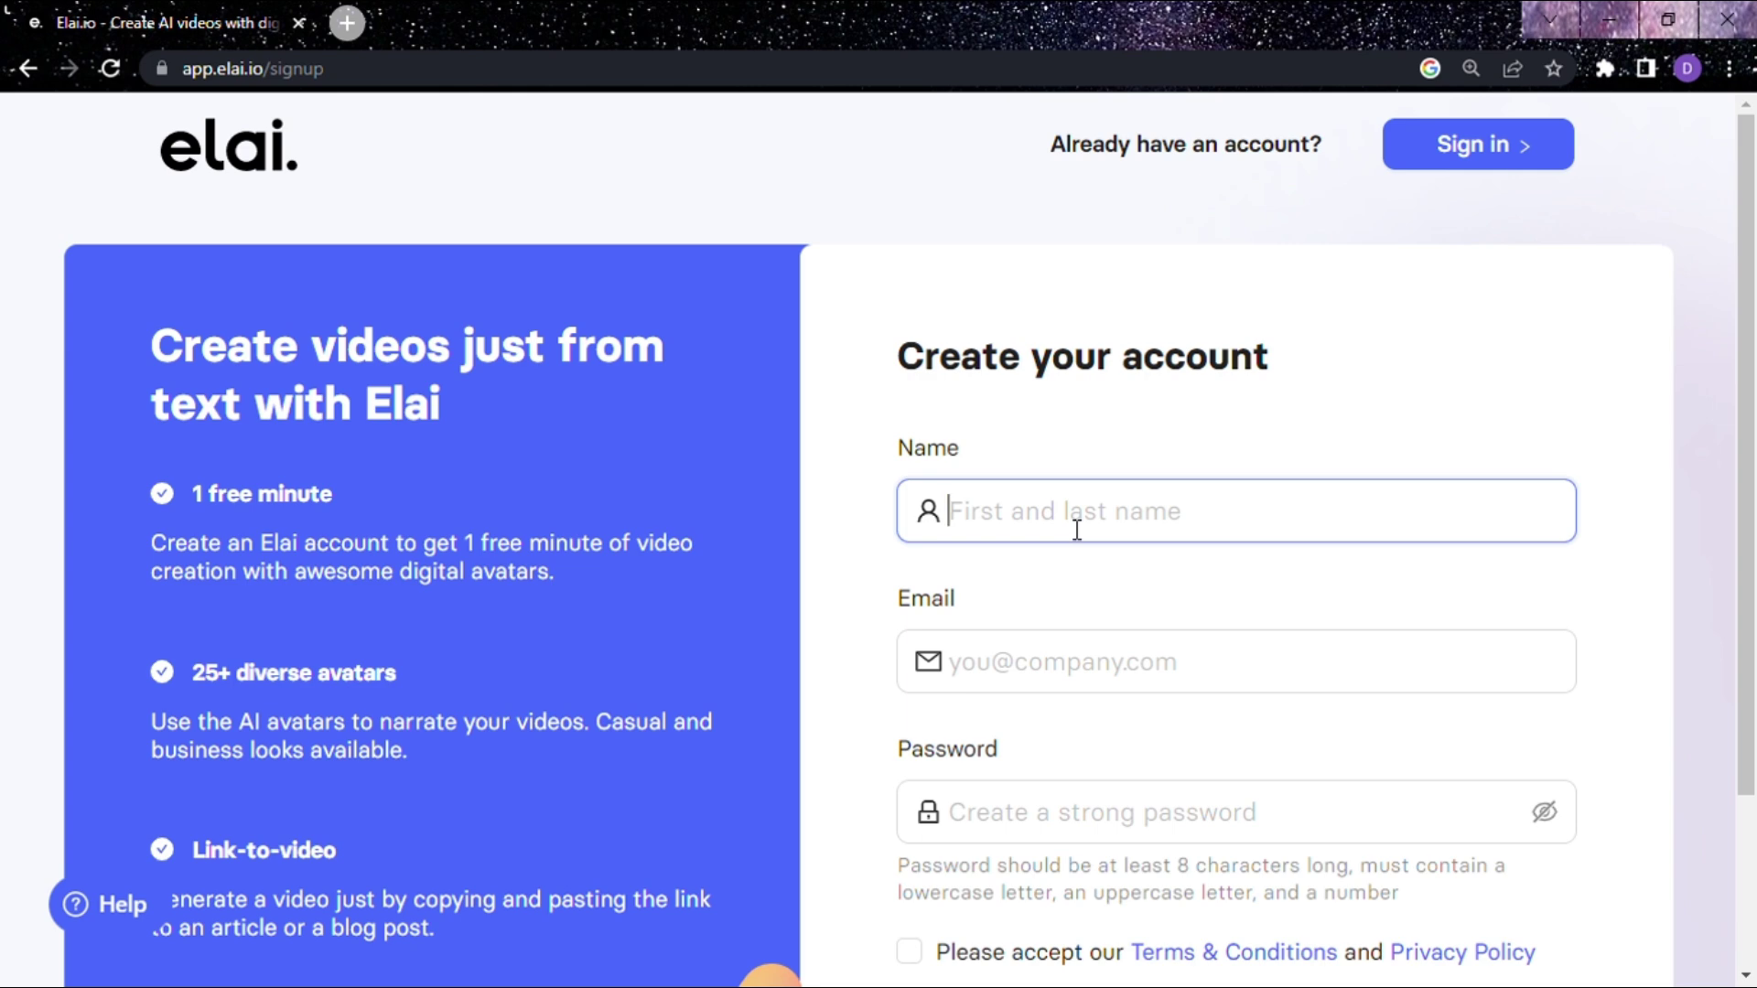
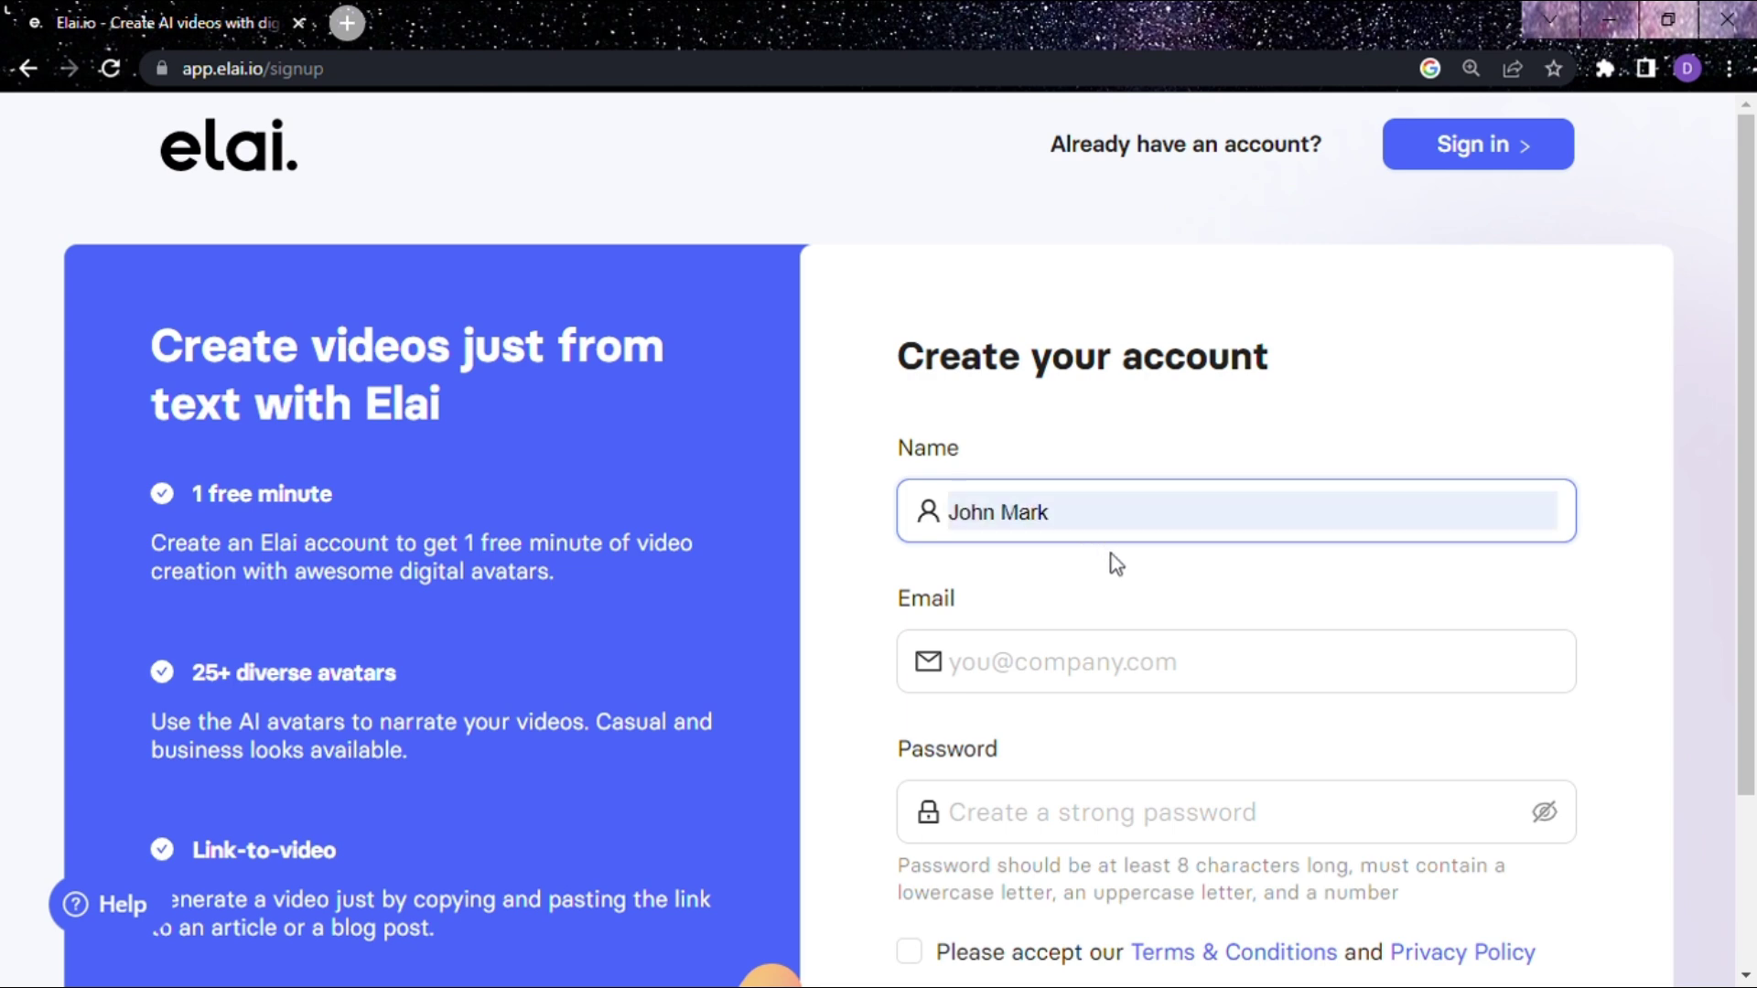
click(1110, 553)
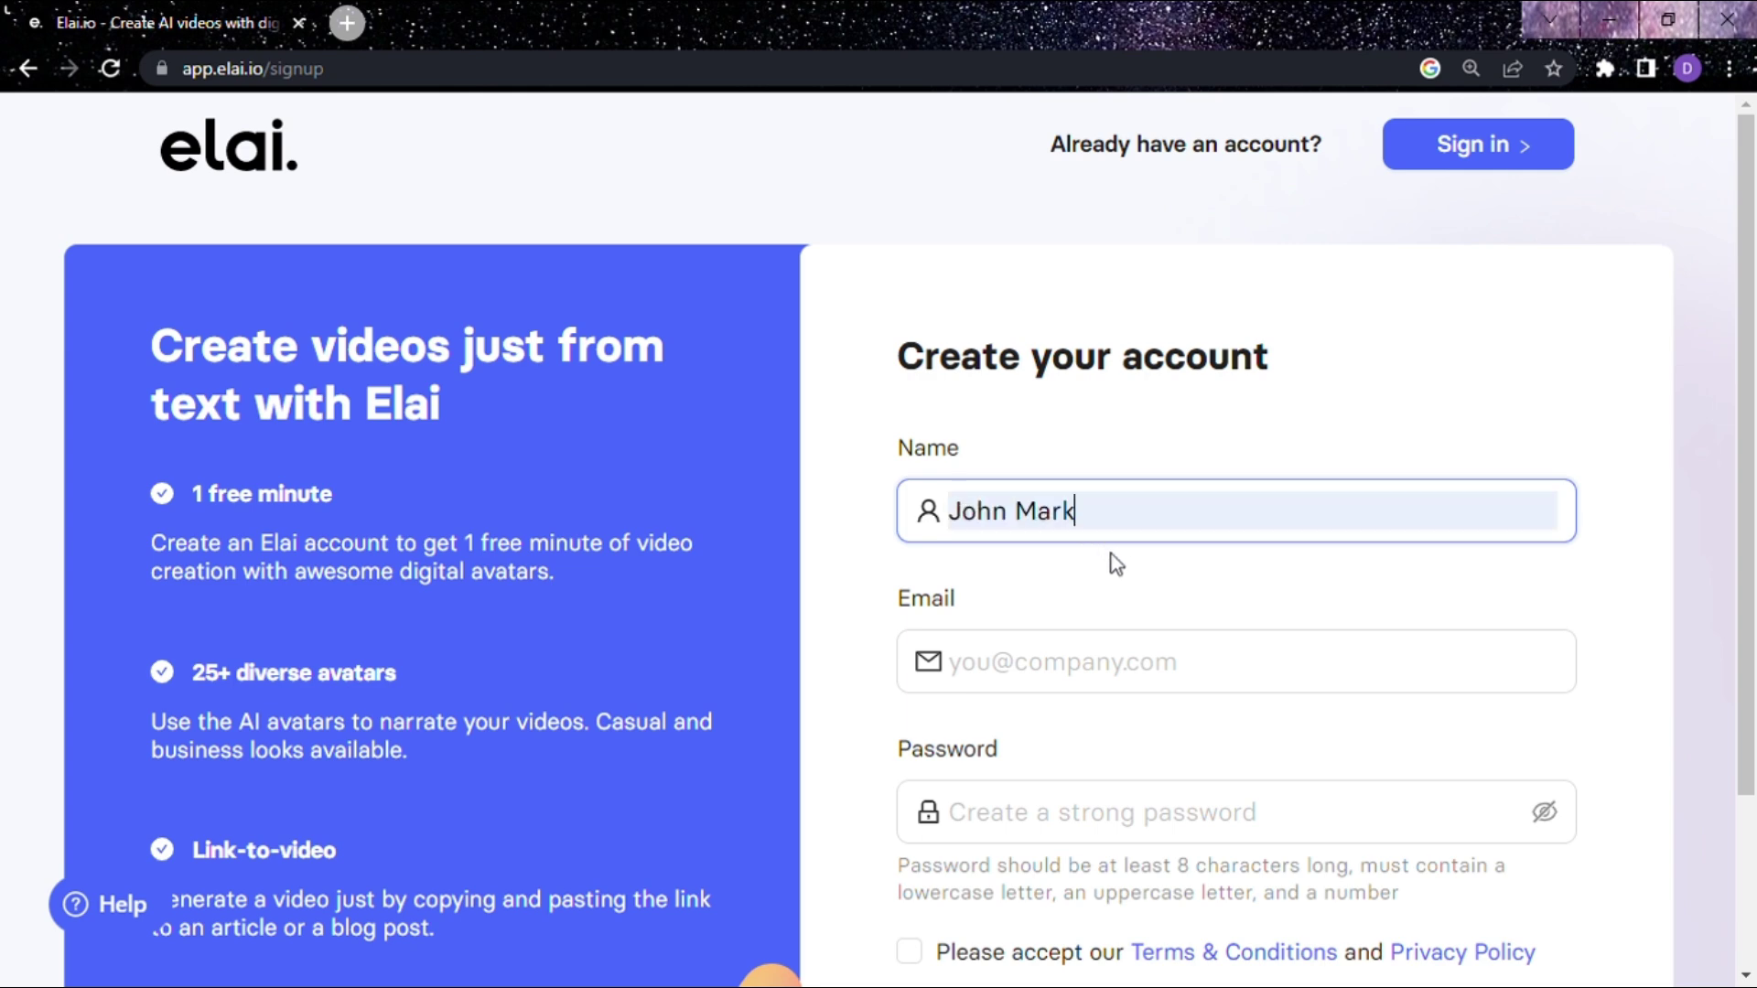
click(1114, 661)
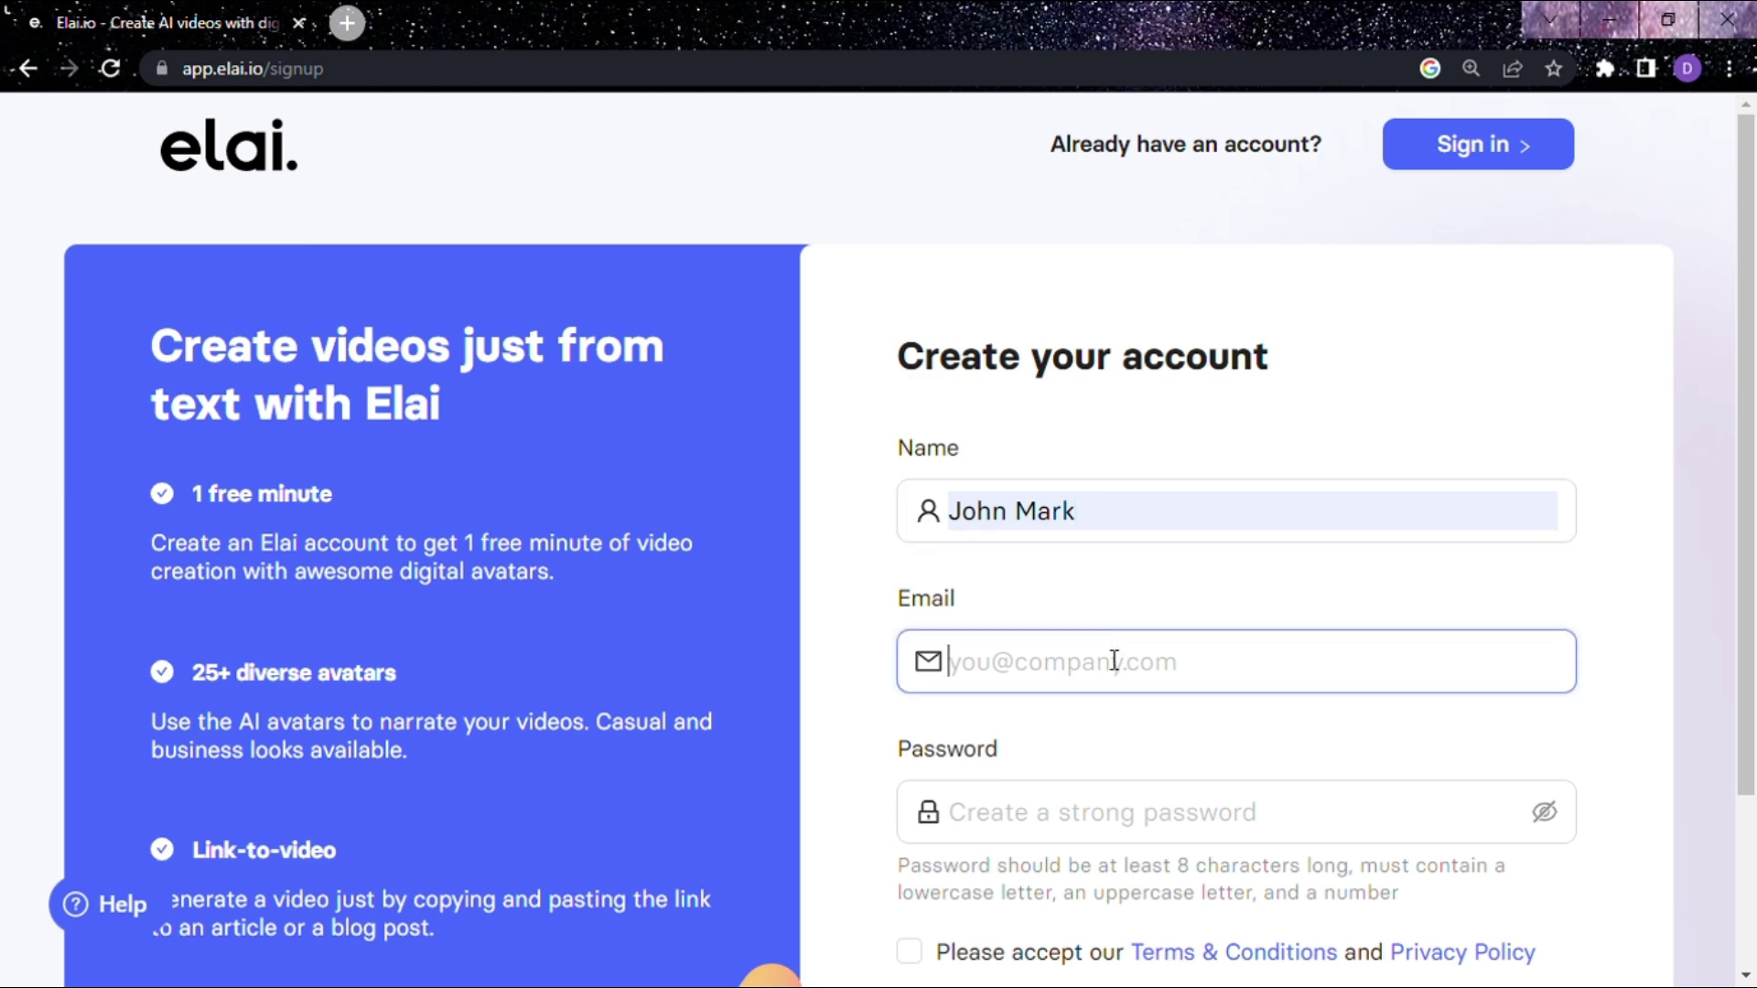
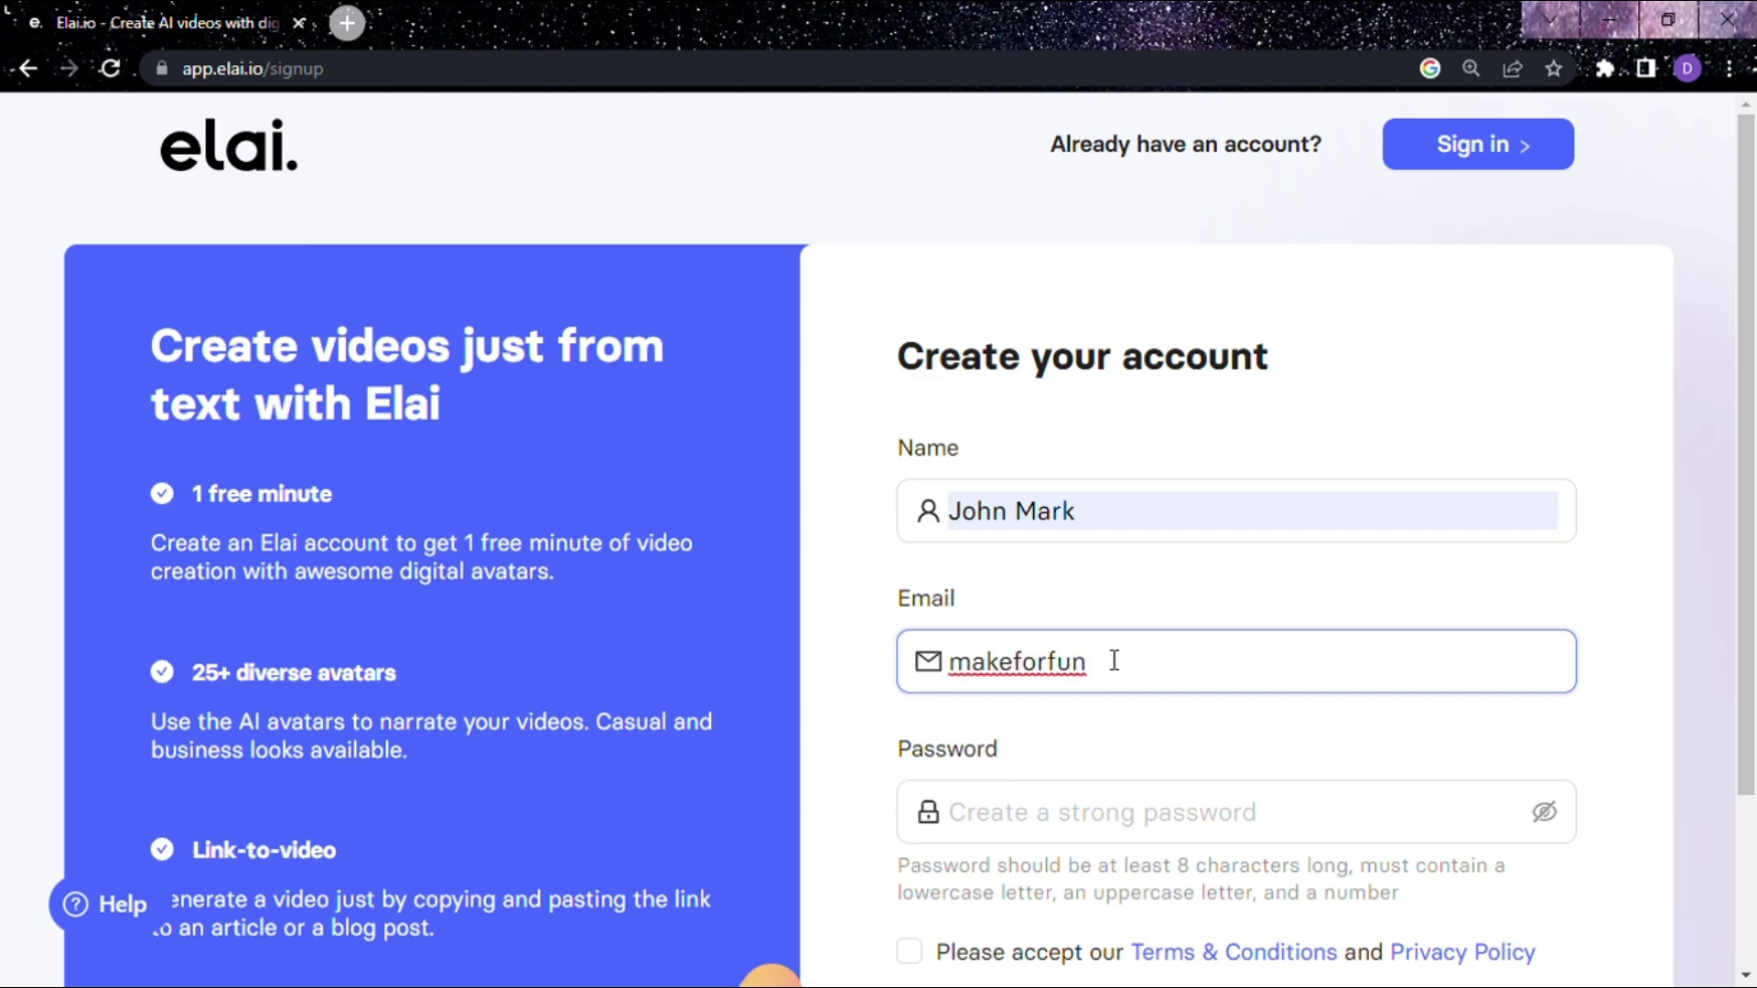
click(1074, 814)
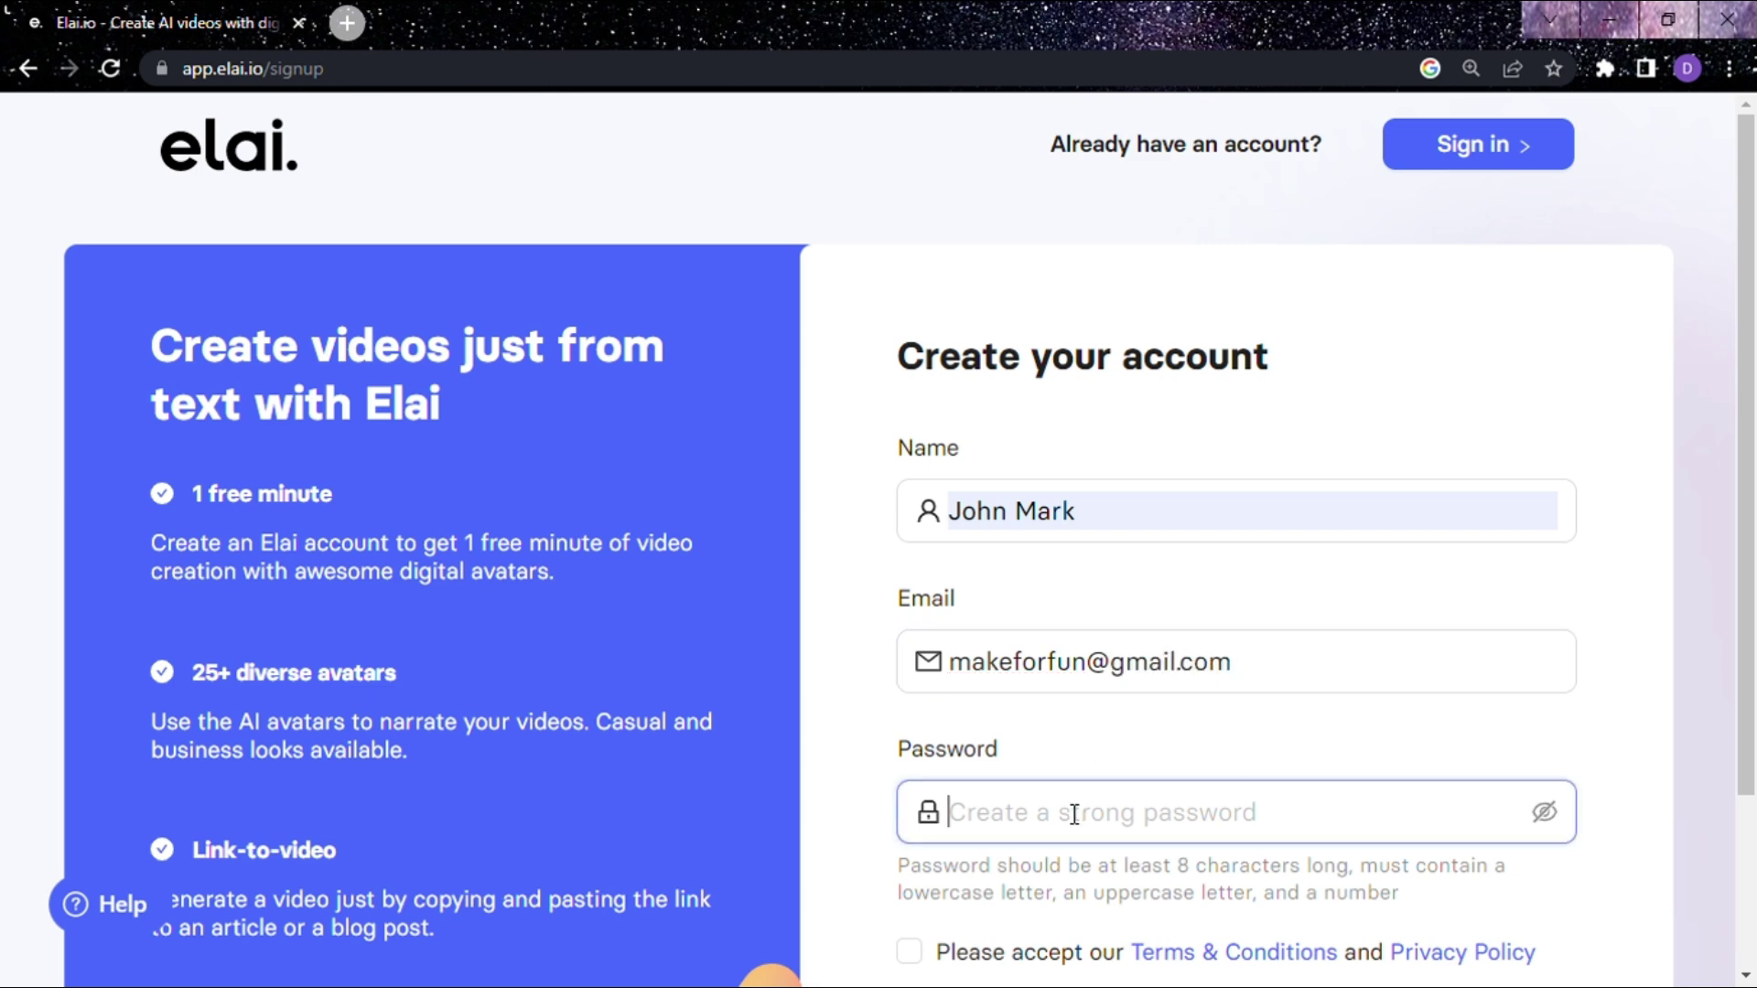
text(•)
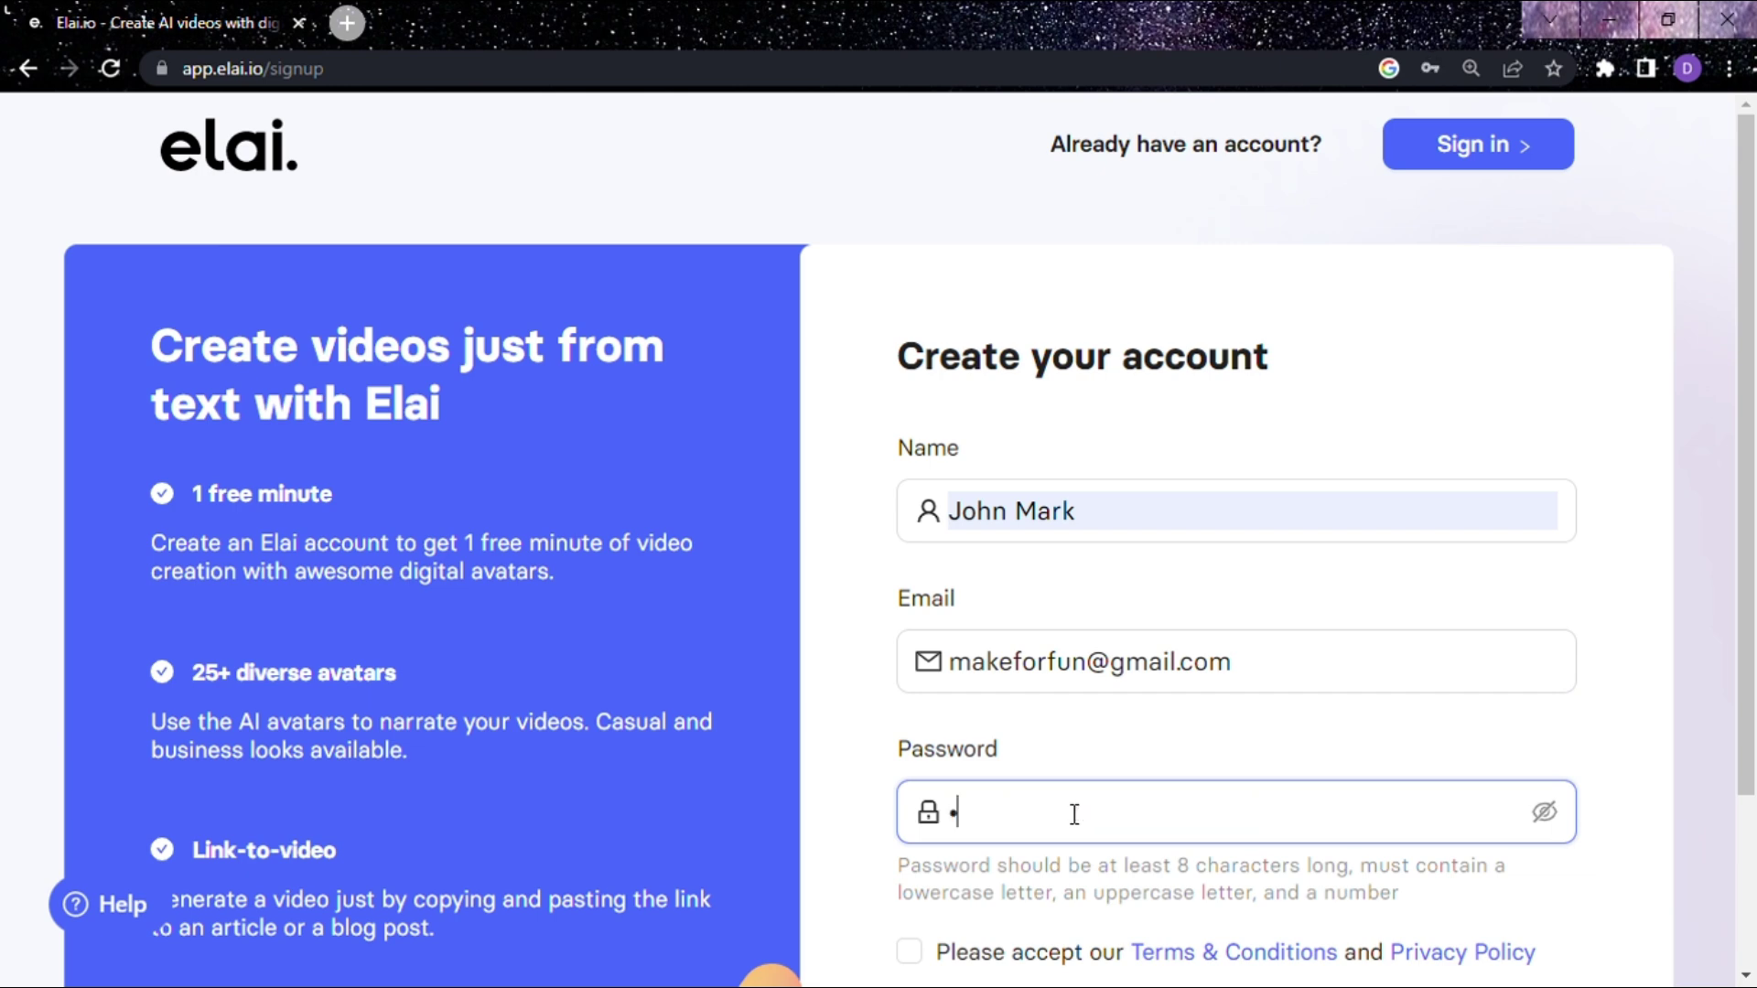
text(•••••••)
scroll(1689, 512, down, 2)
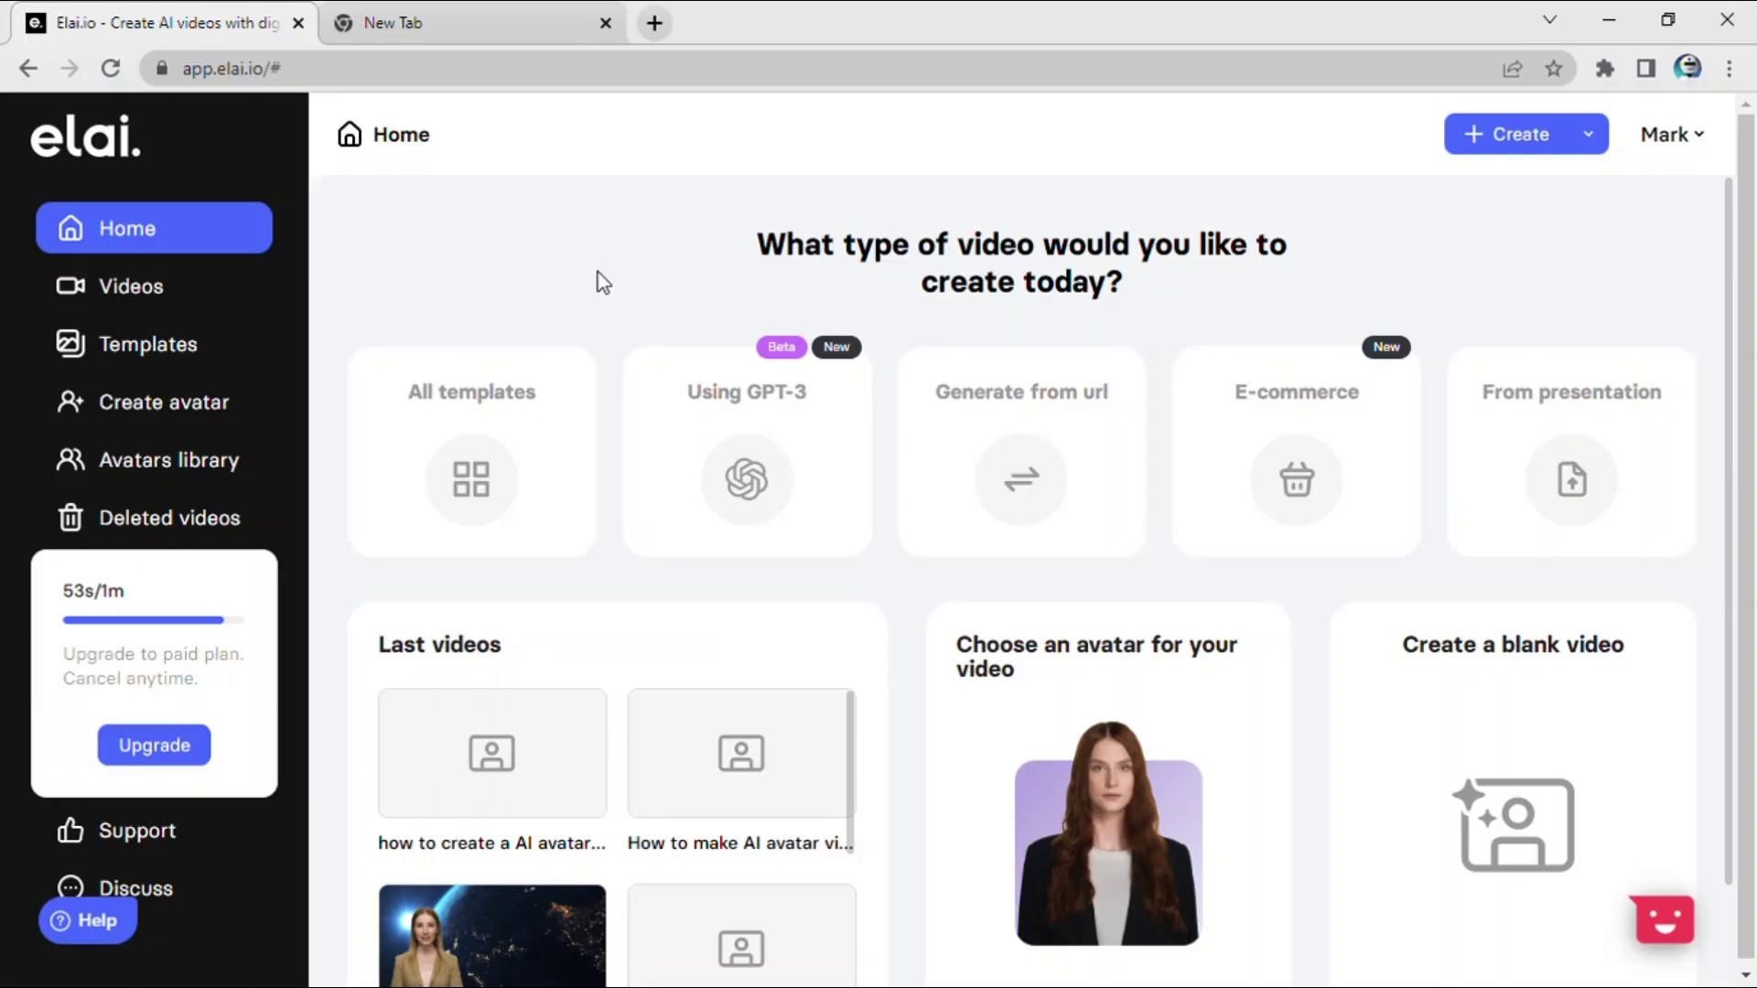
Step: Create the account and start a new video using the GPT-3 option
click(781, 487)
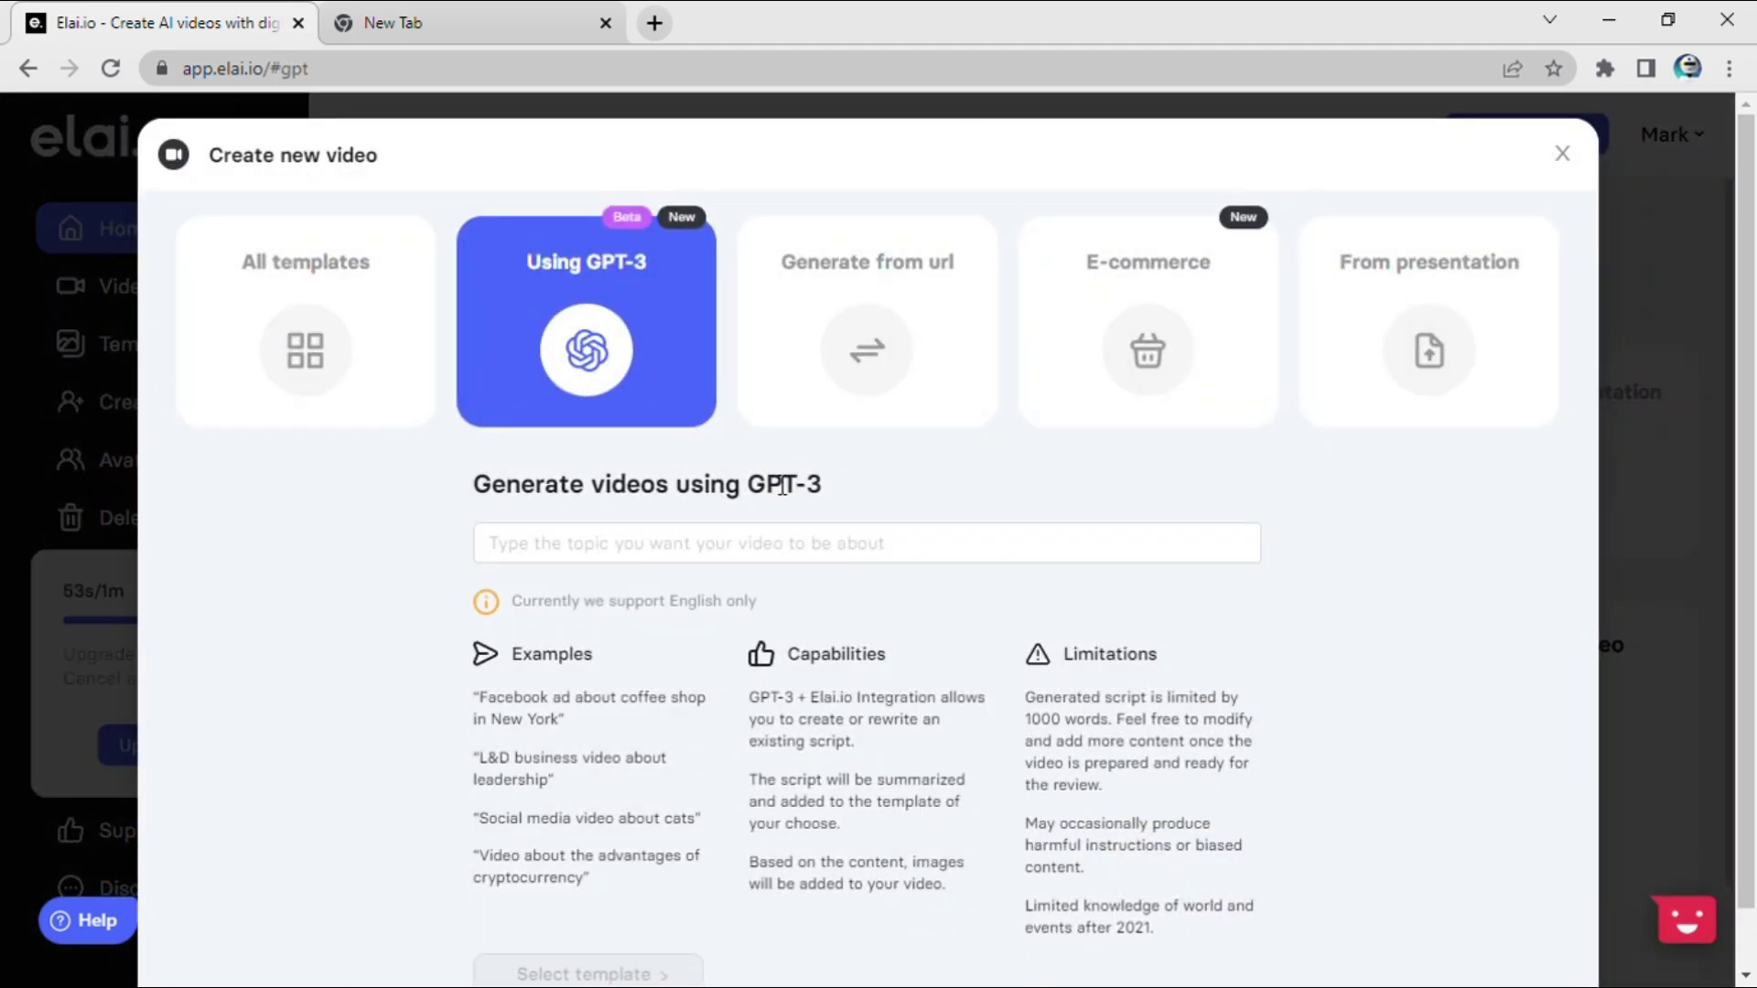
Step: Enter the GPT-3 topic 'Create a video for science and technology'
click(773, 552)
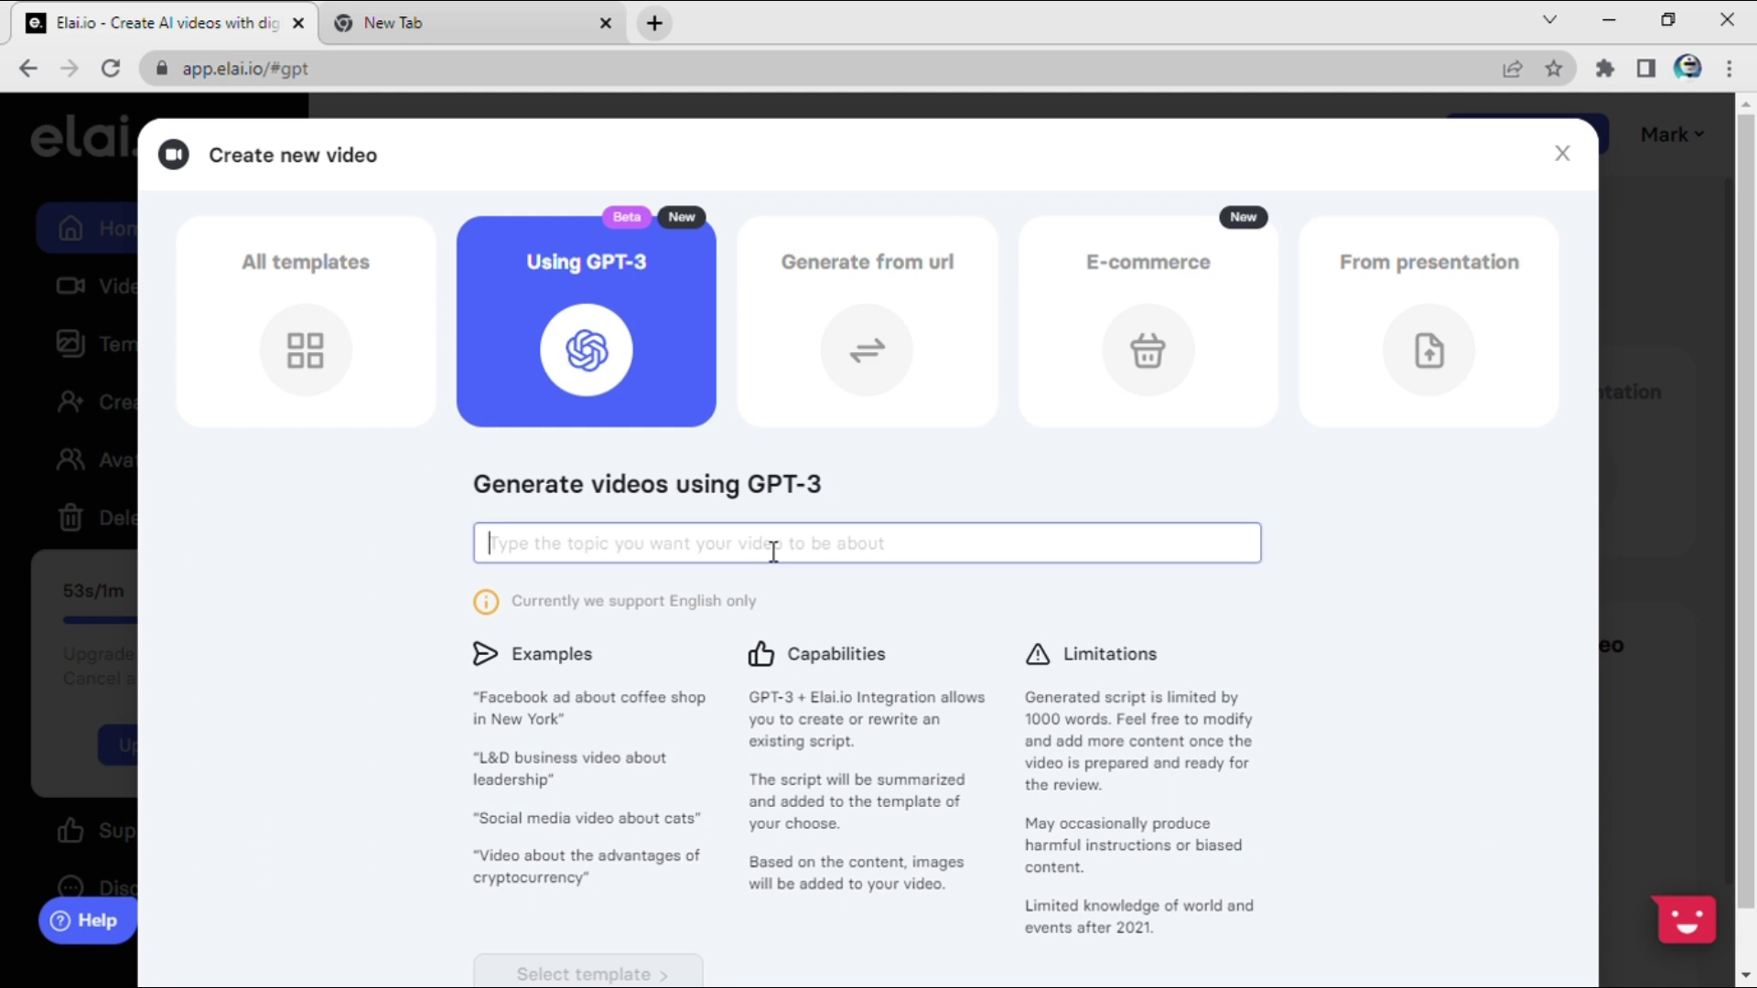
text(Create a)
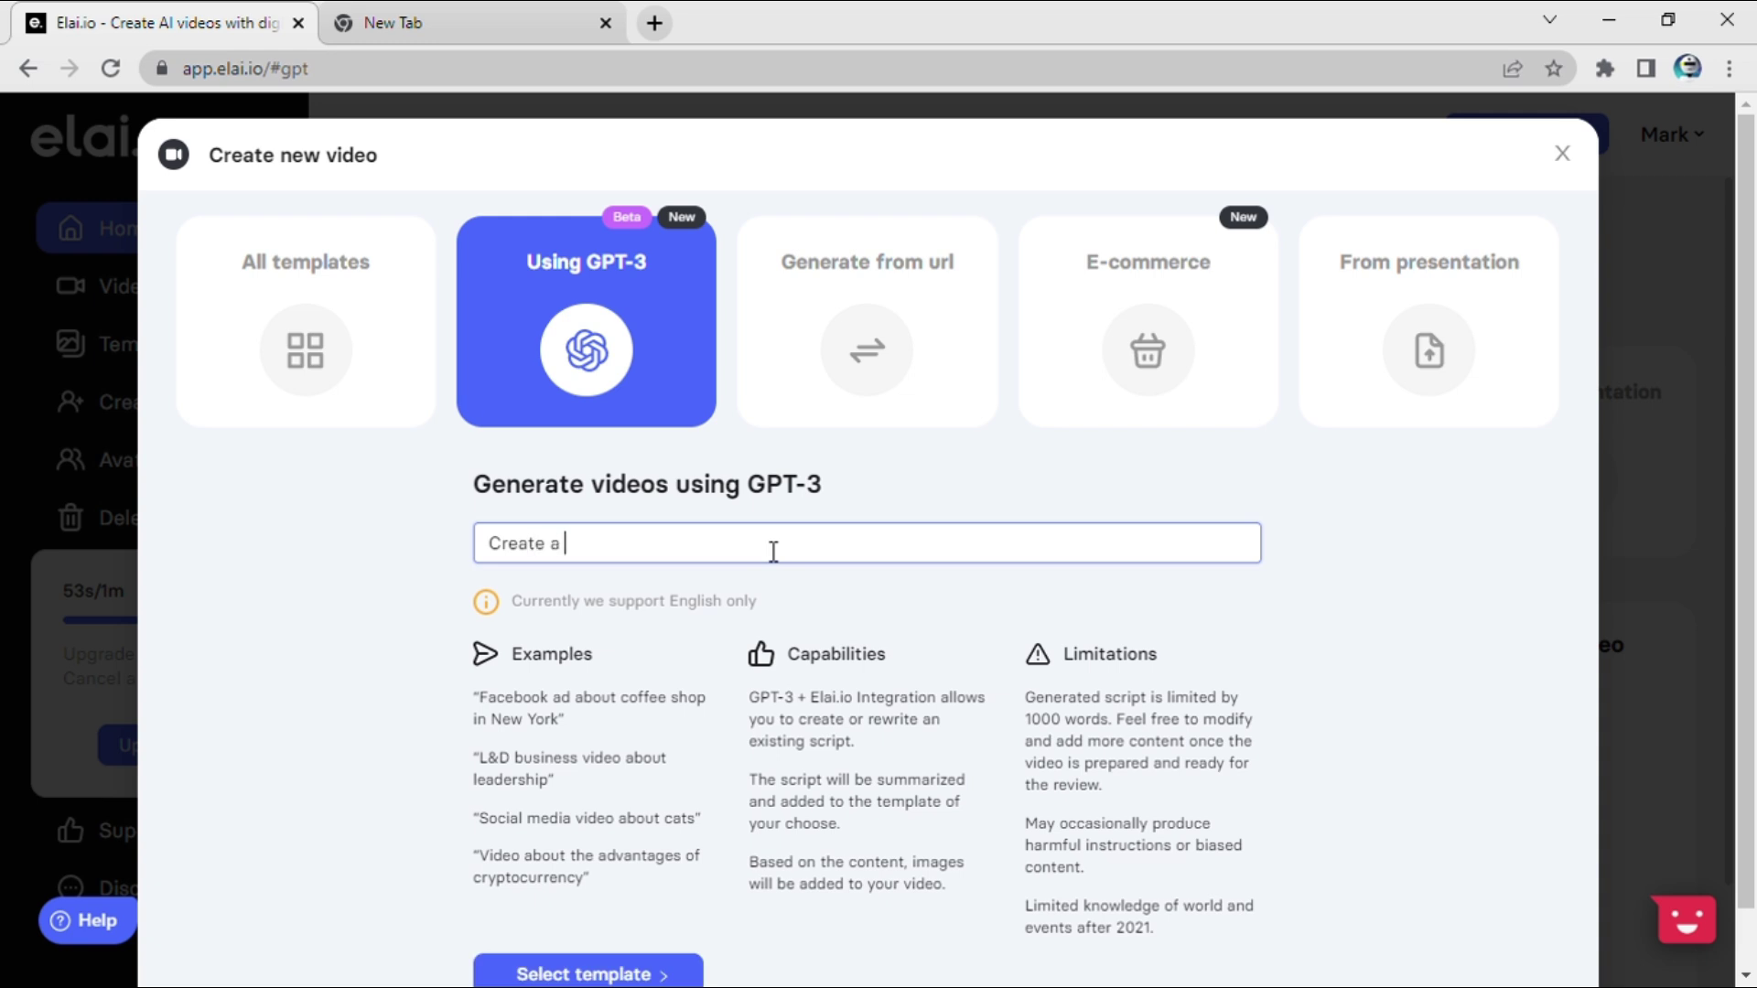
text( video)
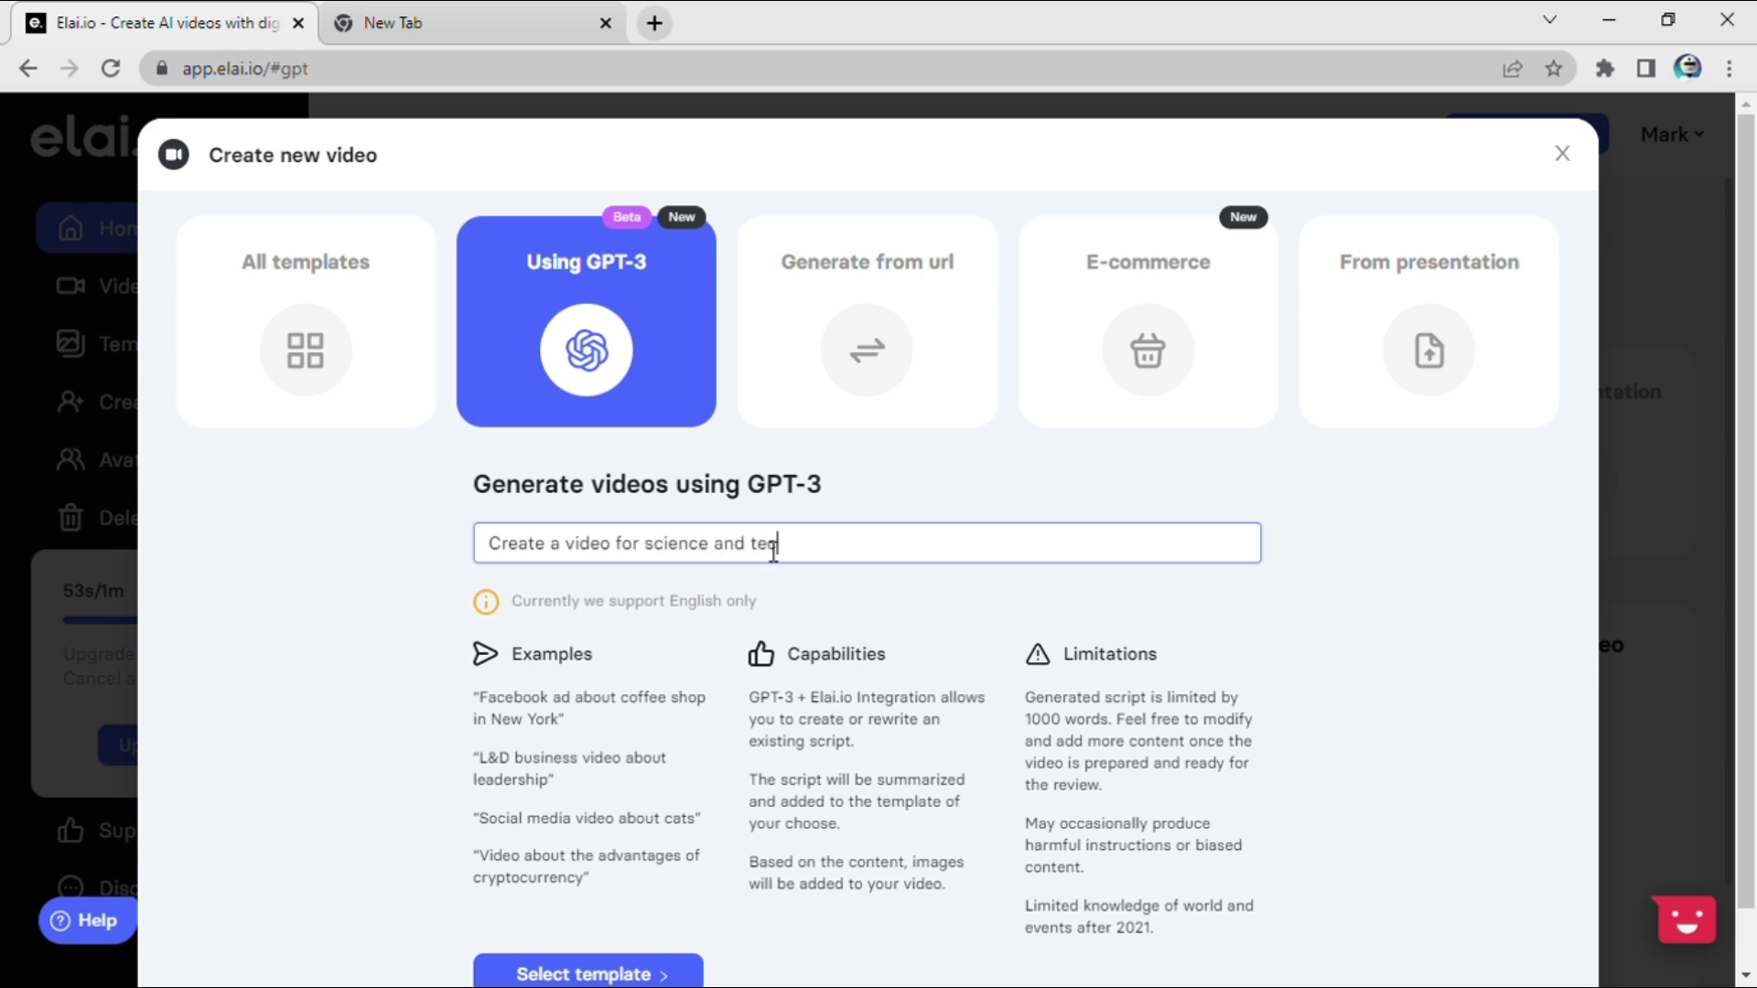
text(for science and technology)
scroll(773, 551, down, 1)
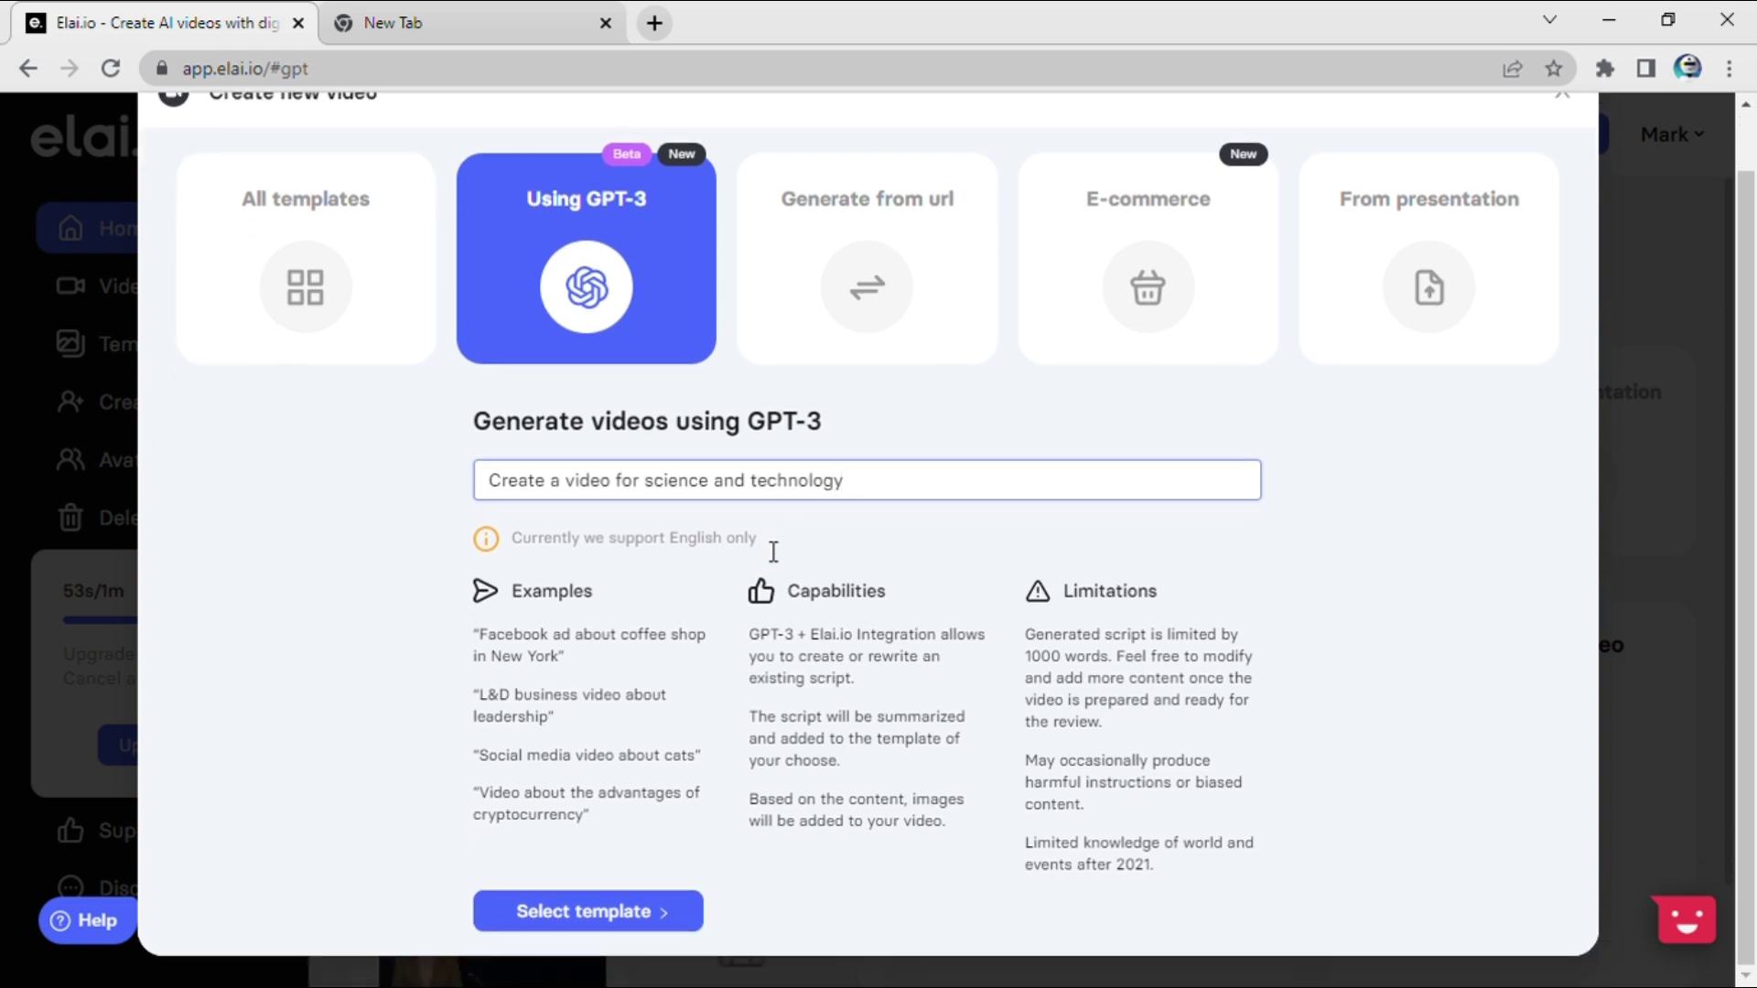
Step: Browse the template grid and pick the green presenter template to view its layouts
click(620, 916)
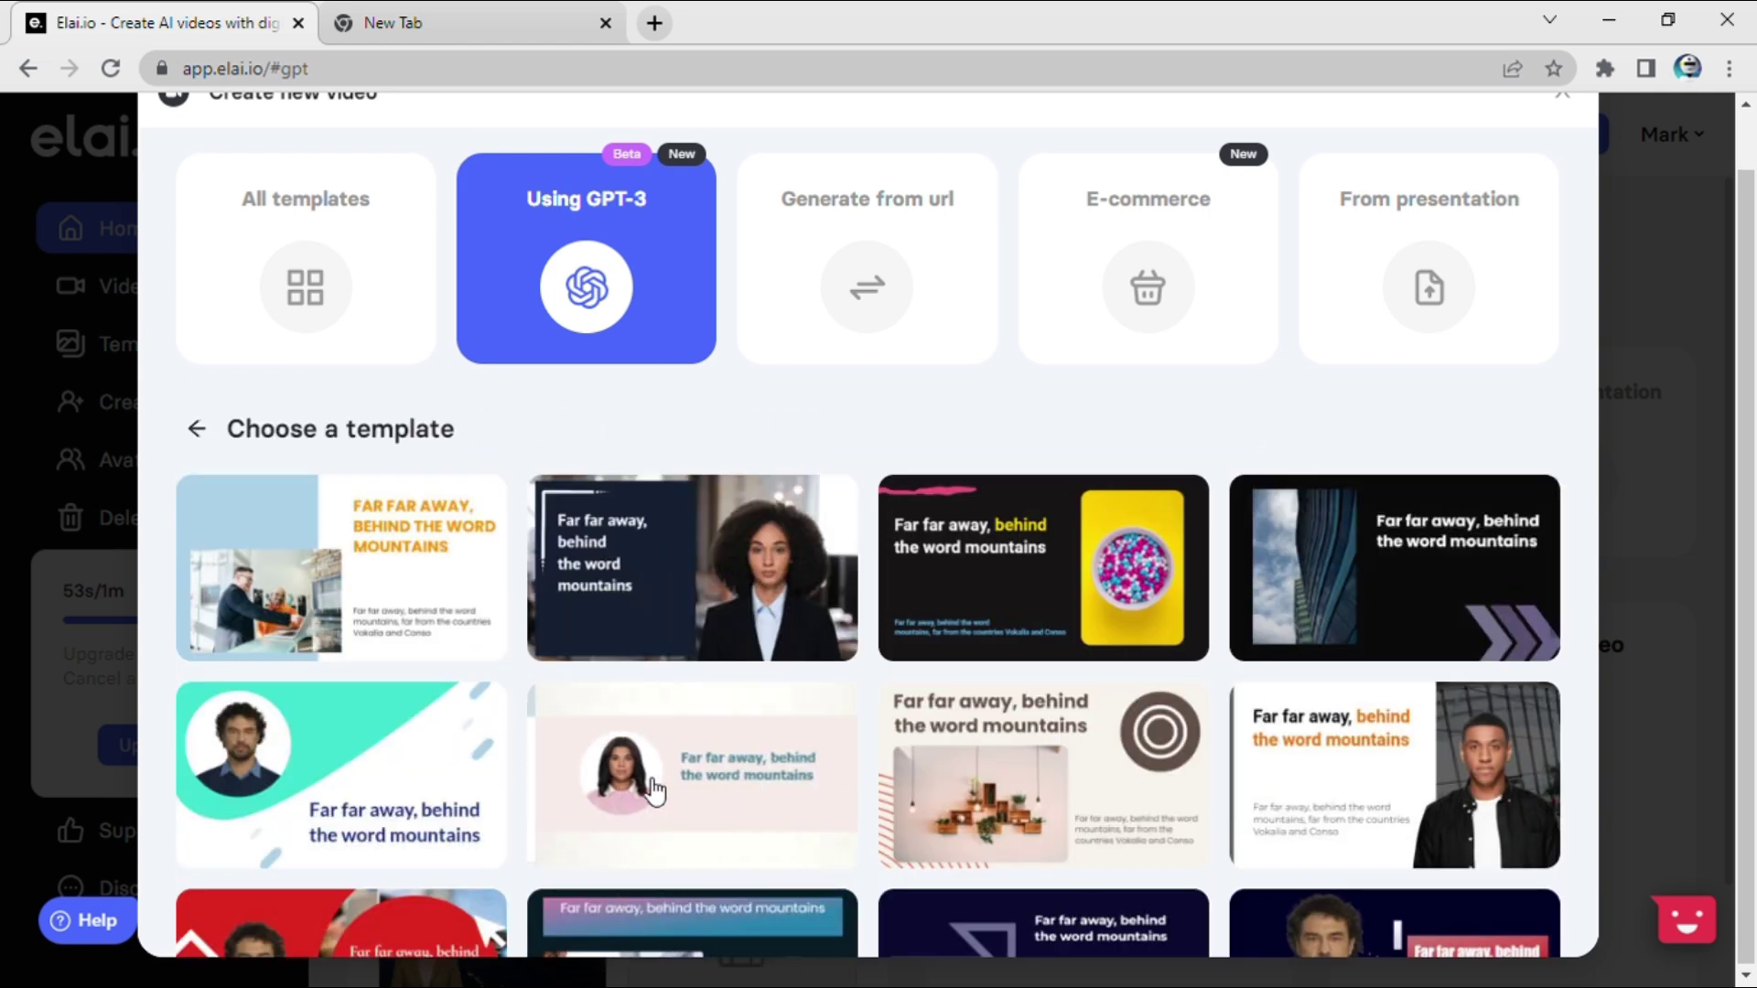
scroll(641, 824, down, 4)
scroll(655, 789, down, 4)
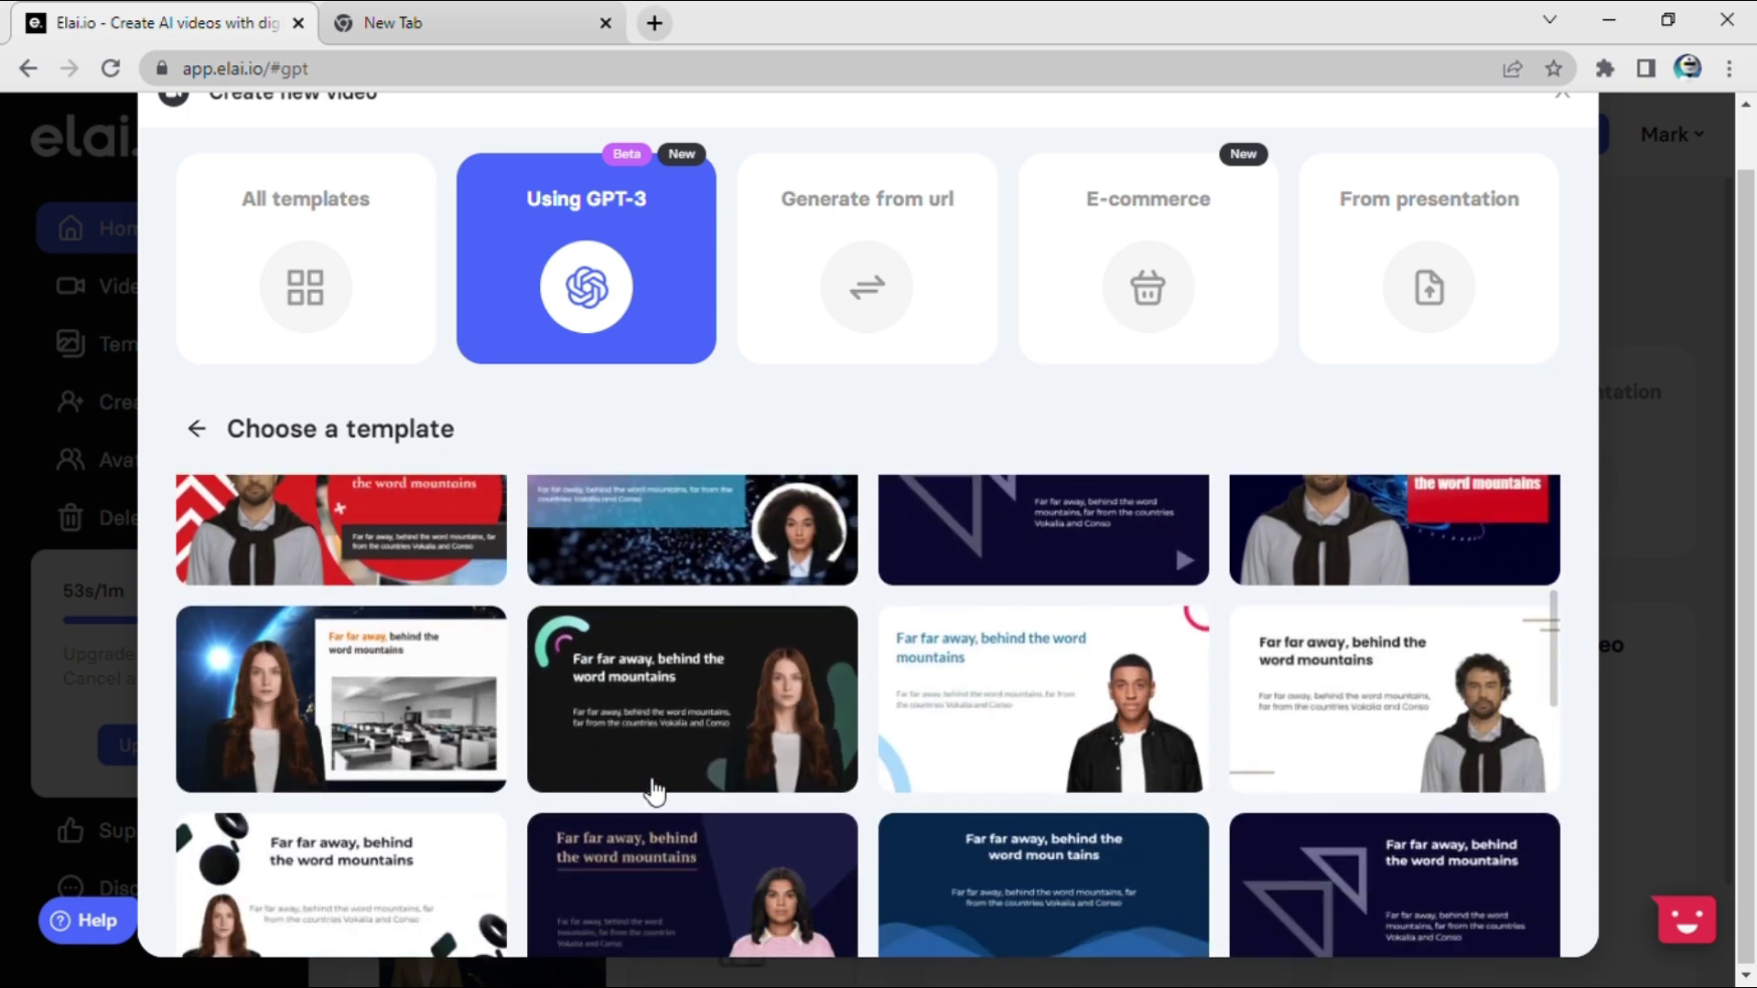
scroll(654, 788, down, 5)
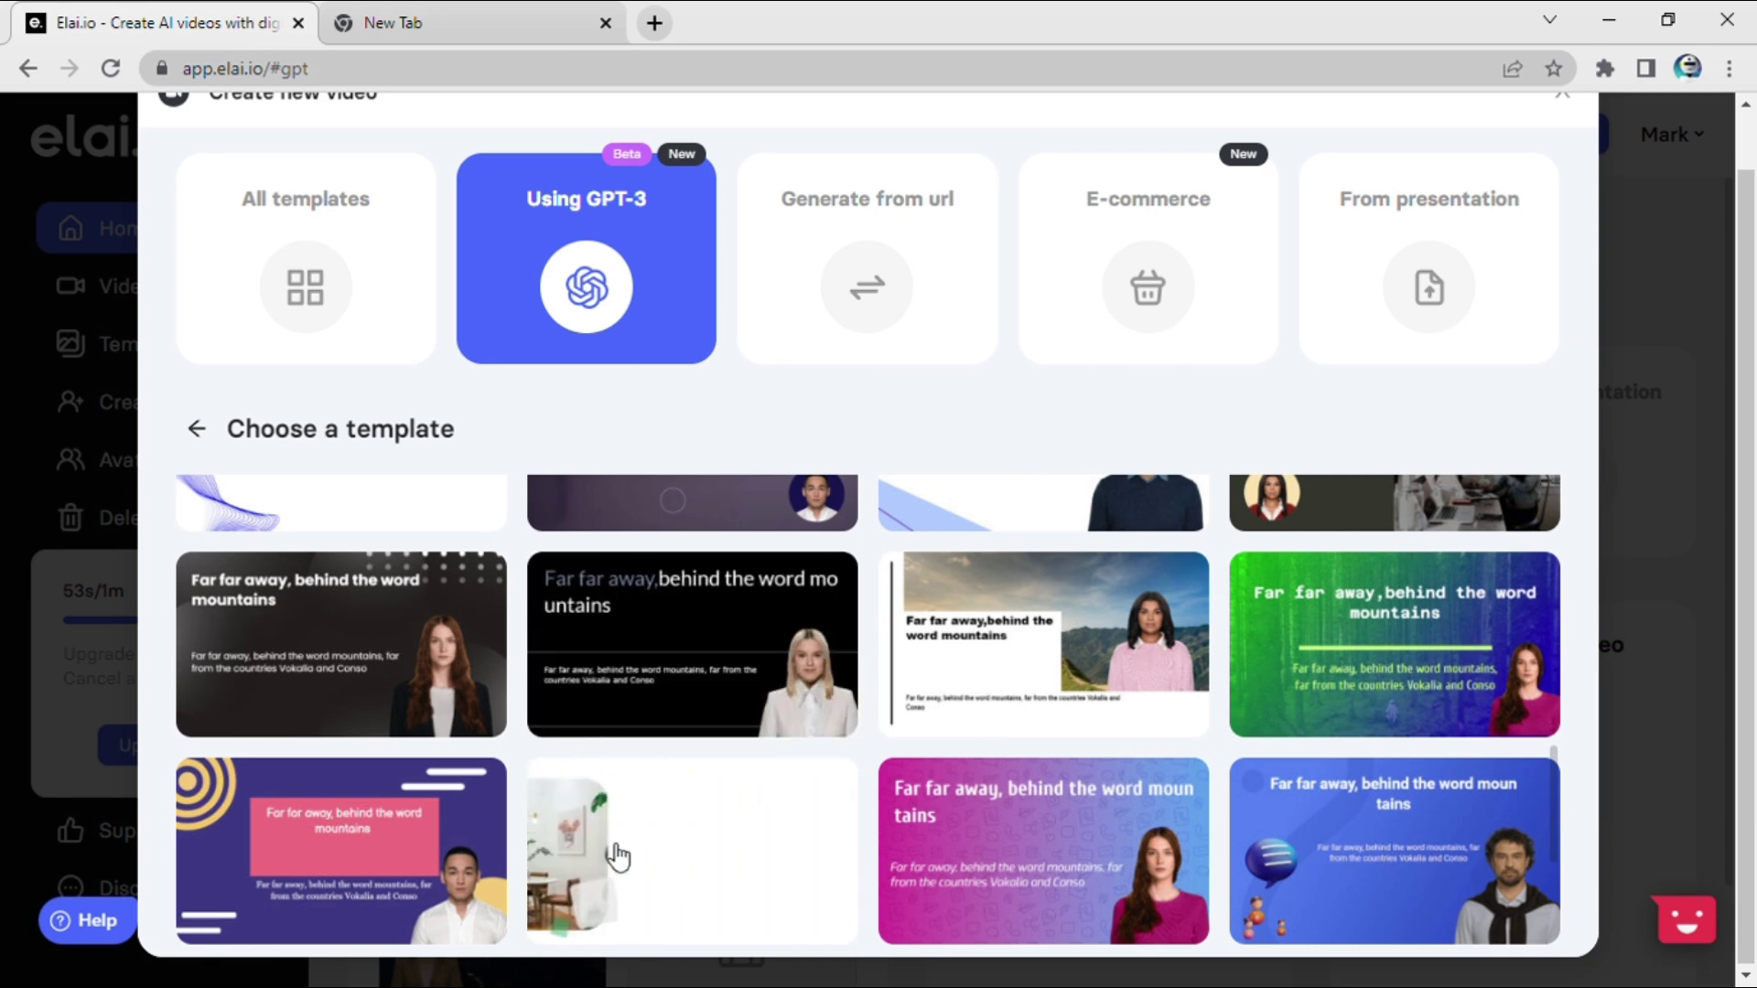
click(611, 855)
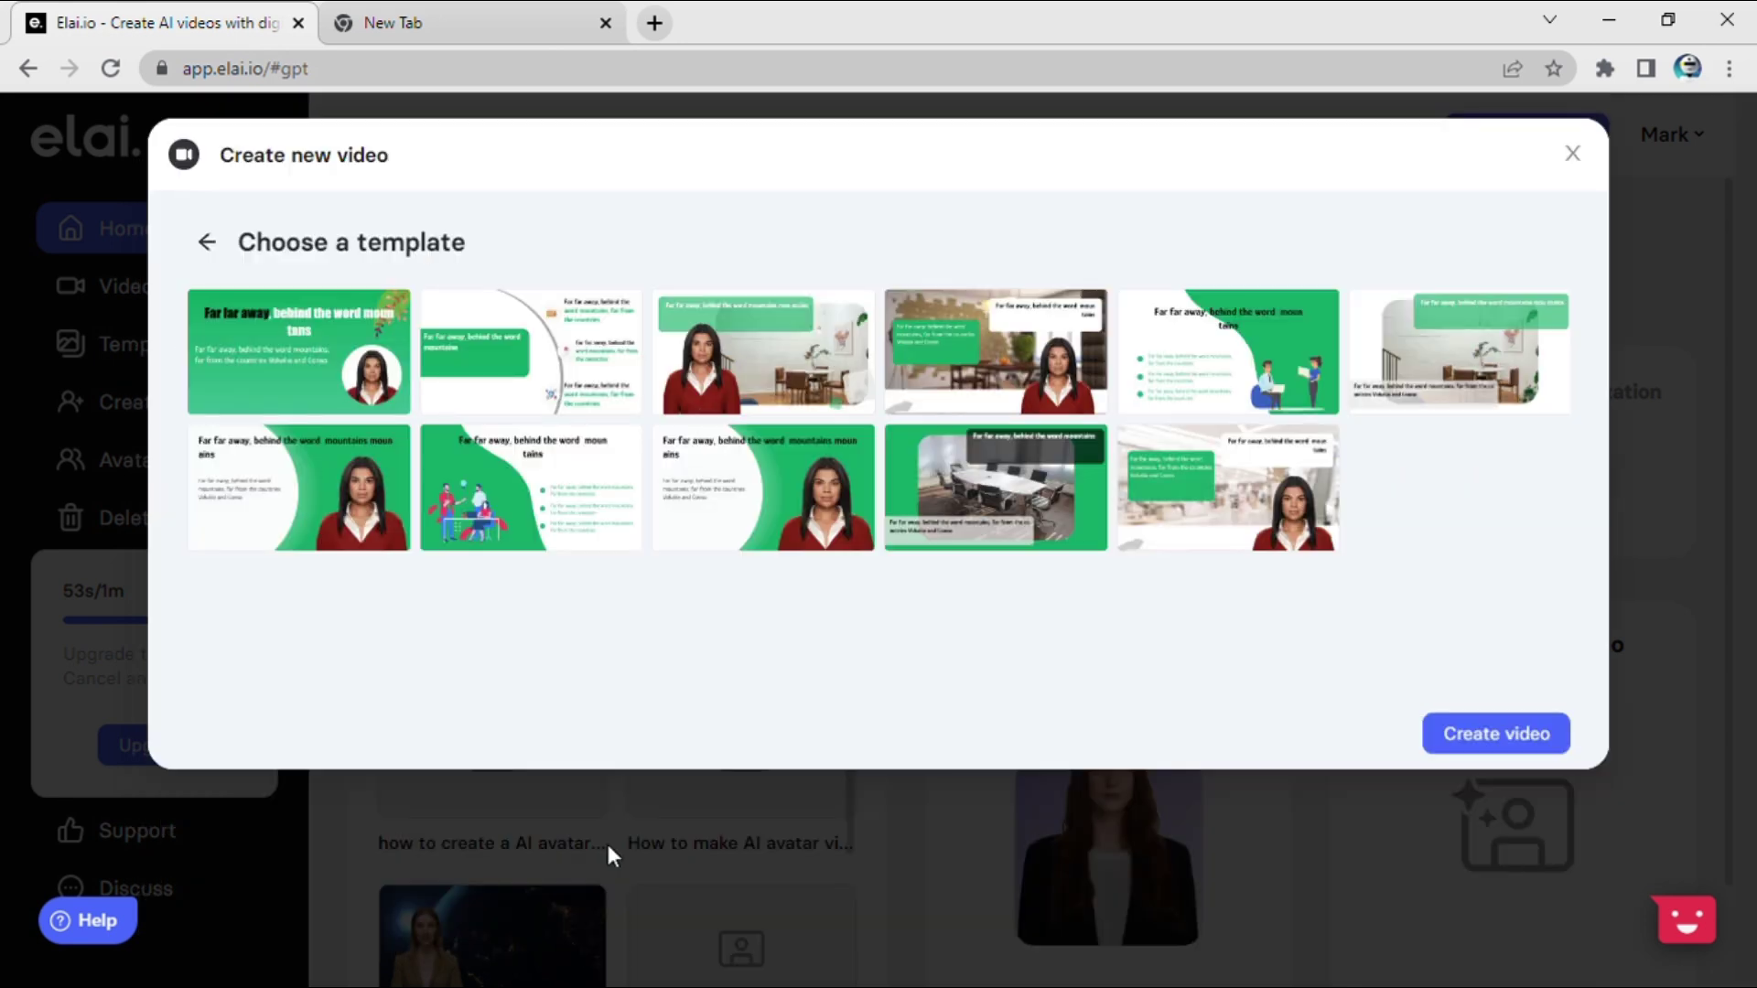
Step: Create the four-slide video from the green template, narrated by Ashley (US)
click(1511, 741)
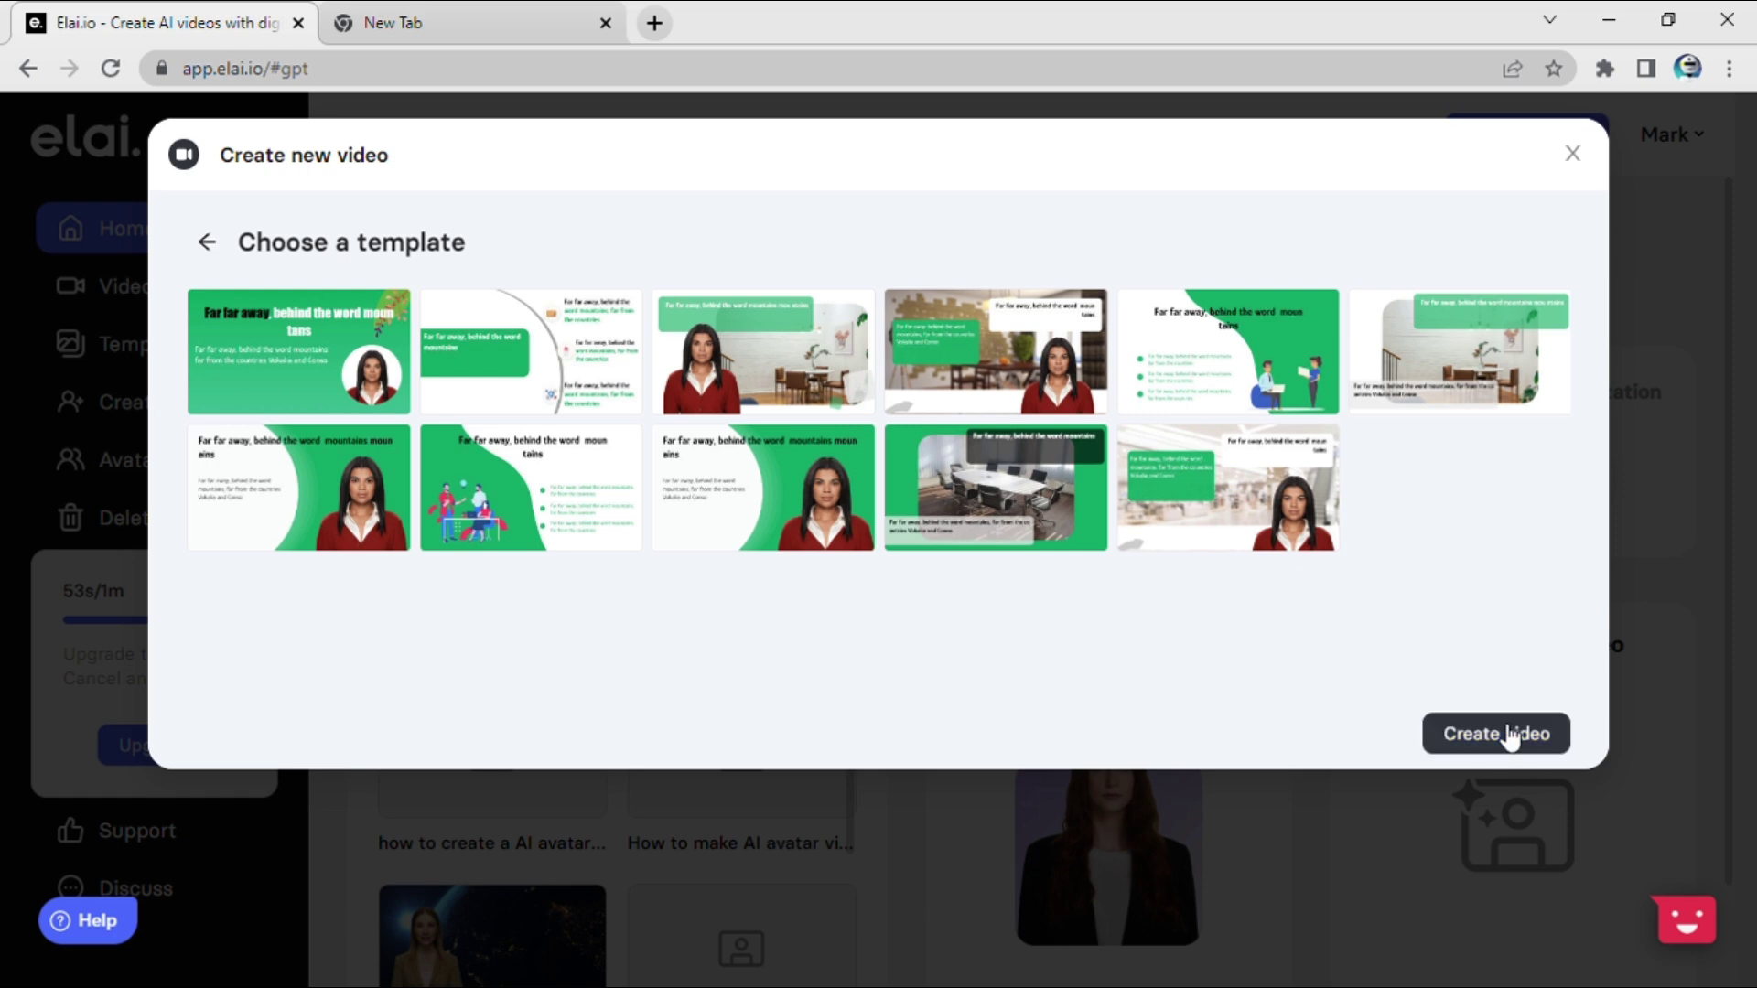
click(1510, 738)
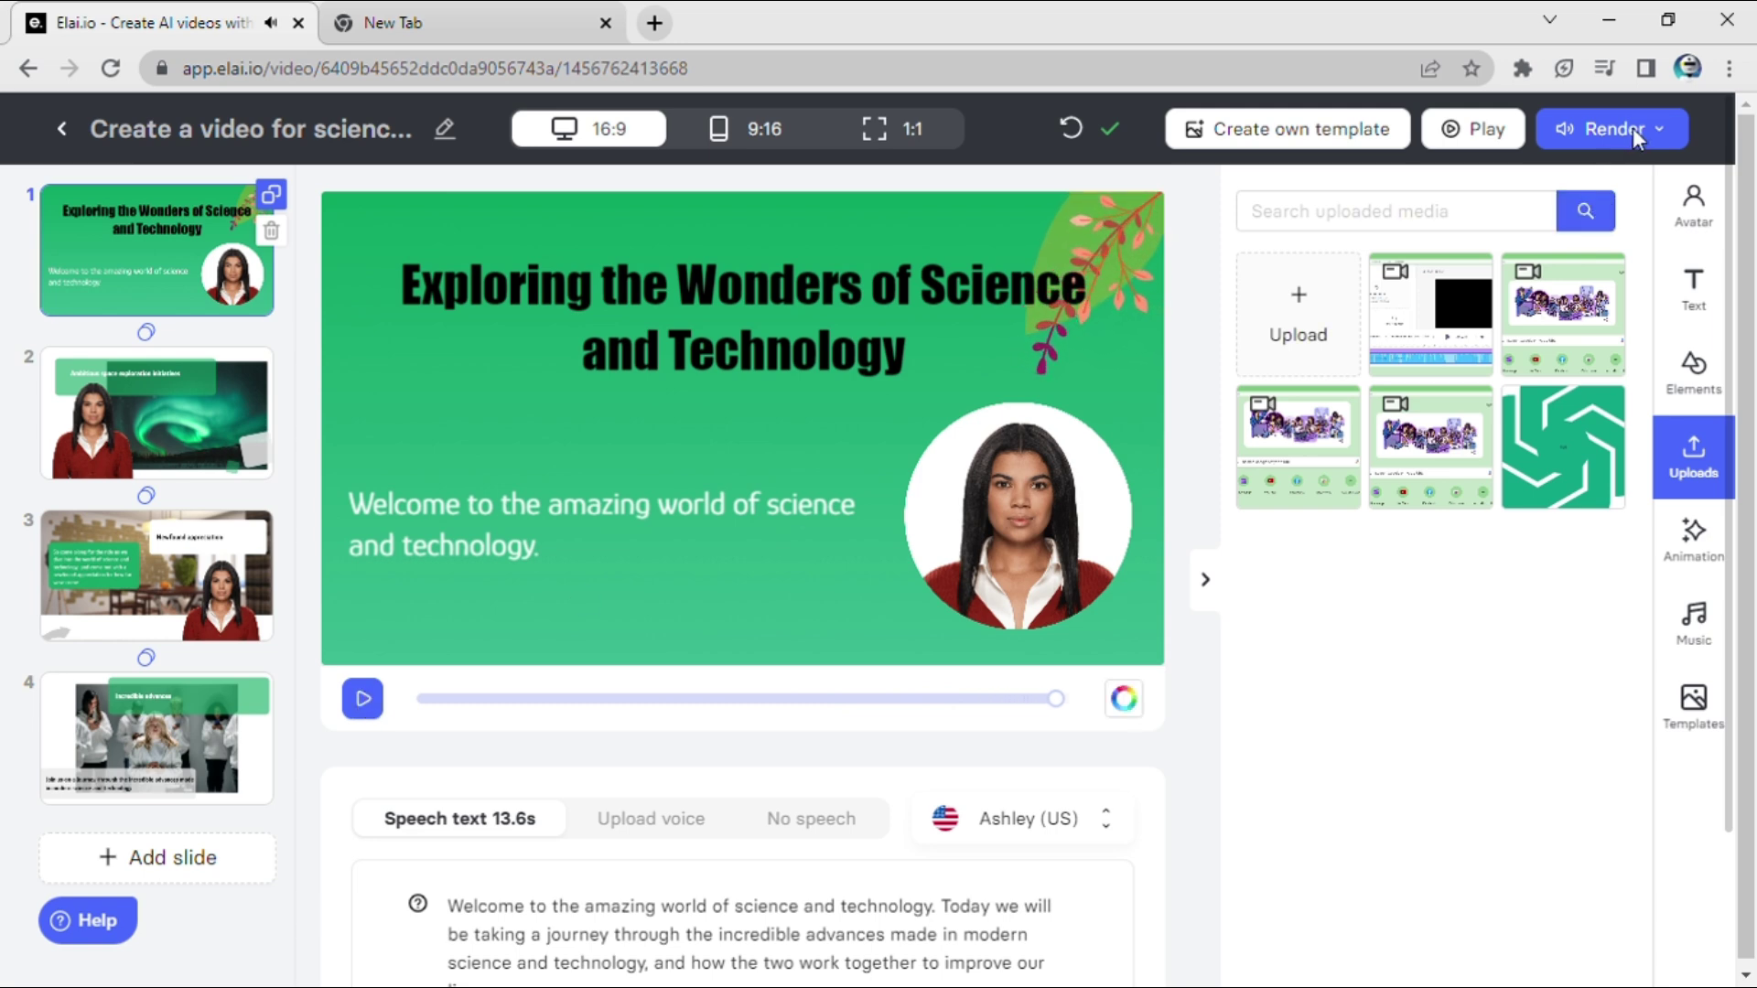
Step: Swap the first slide's speech for the pasted Department of Science & Technology sentence
scroll(666, 607, down, 2)
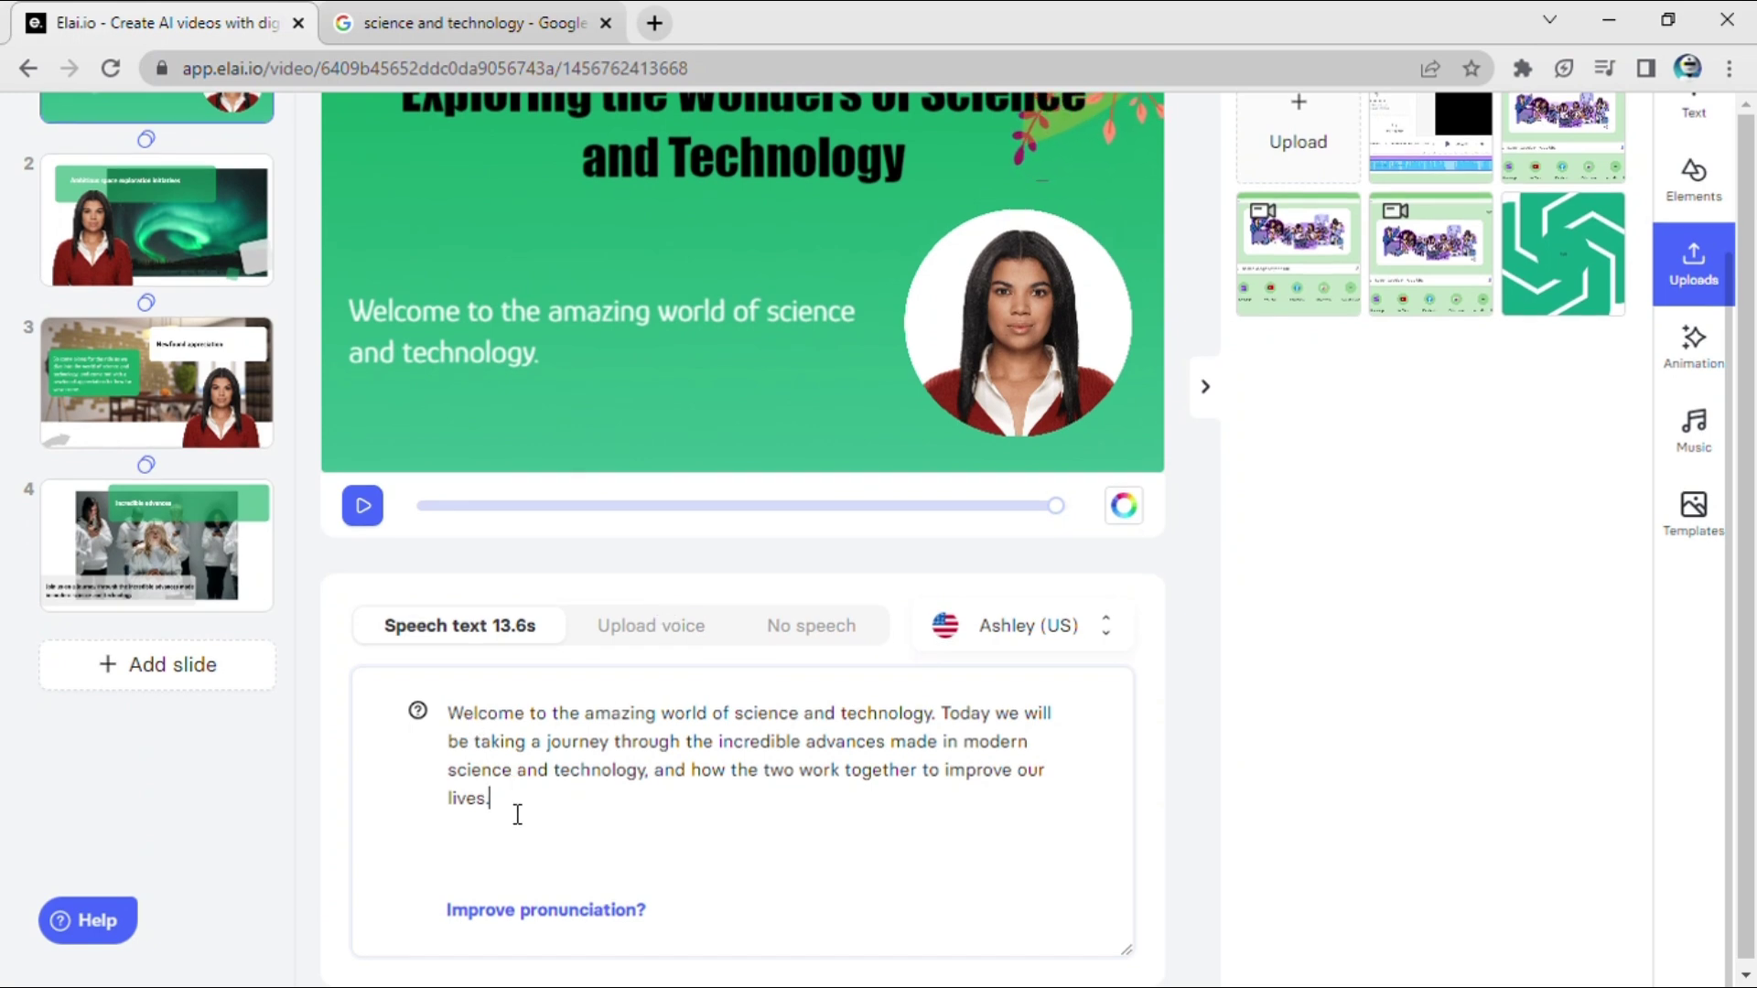
key(ctrl+a)
key(BackSpace)
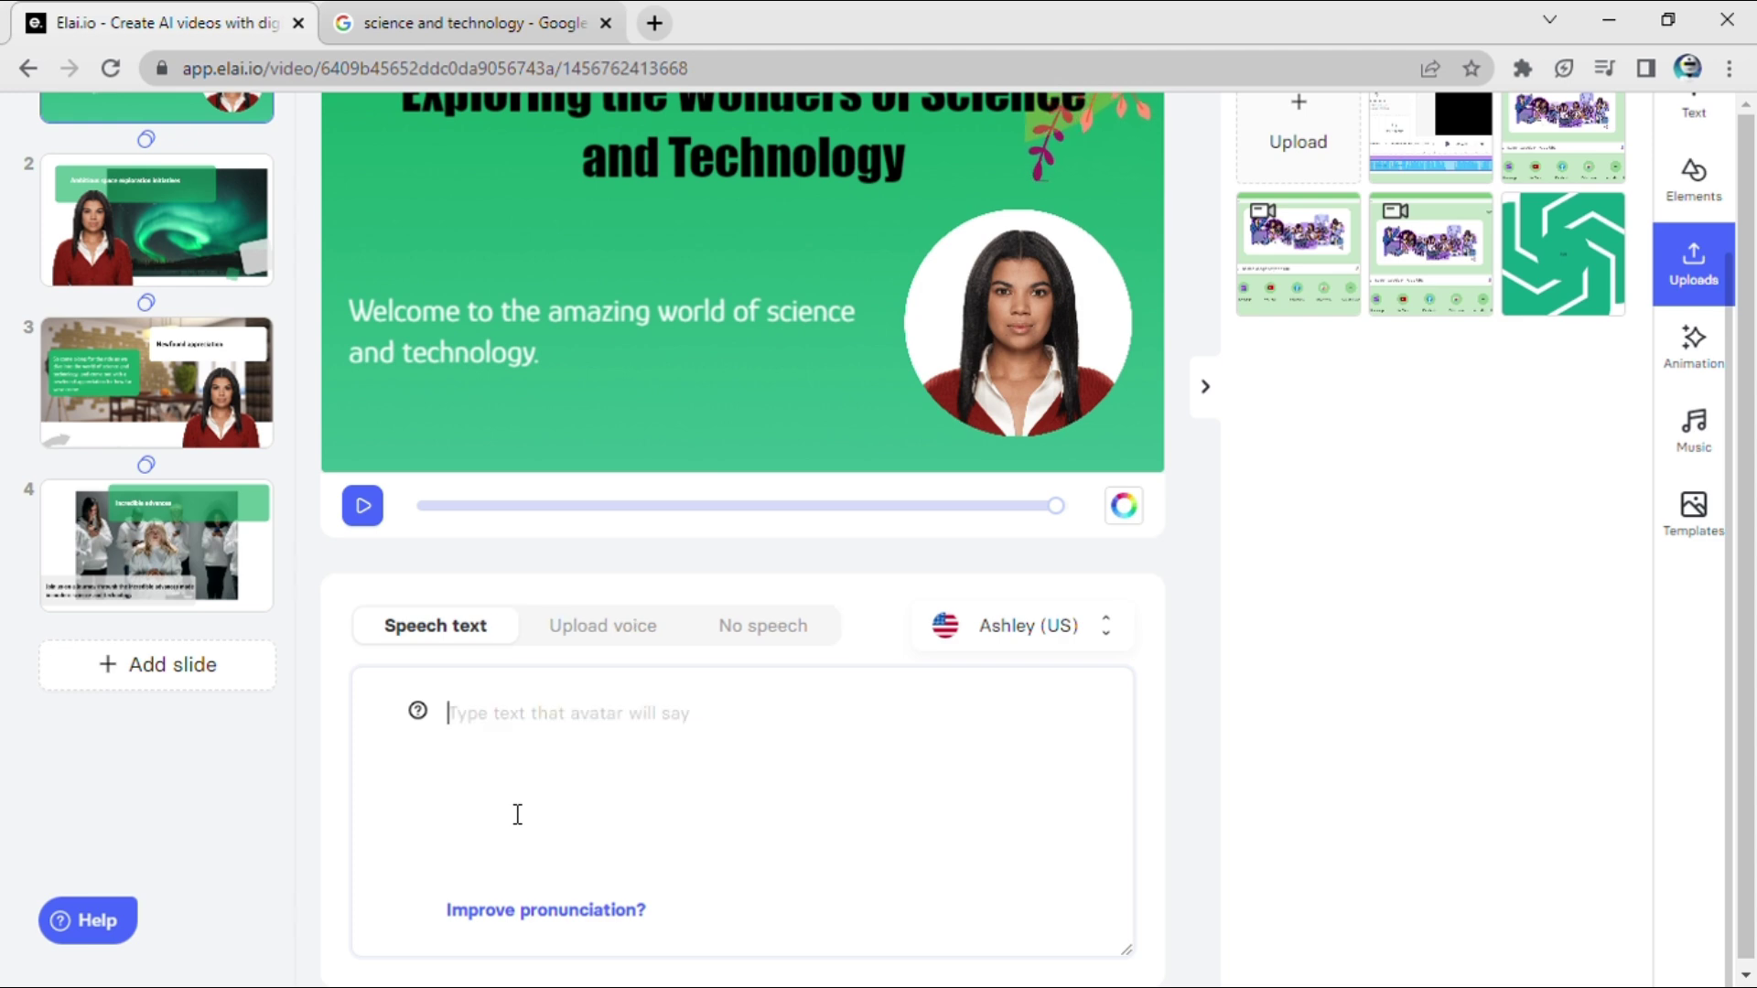
text(The Department of Science & Technology plays a pivotal role in promotion of science & technology in the country.)
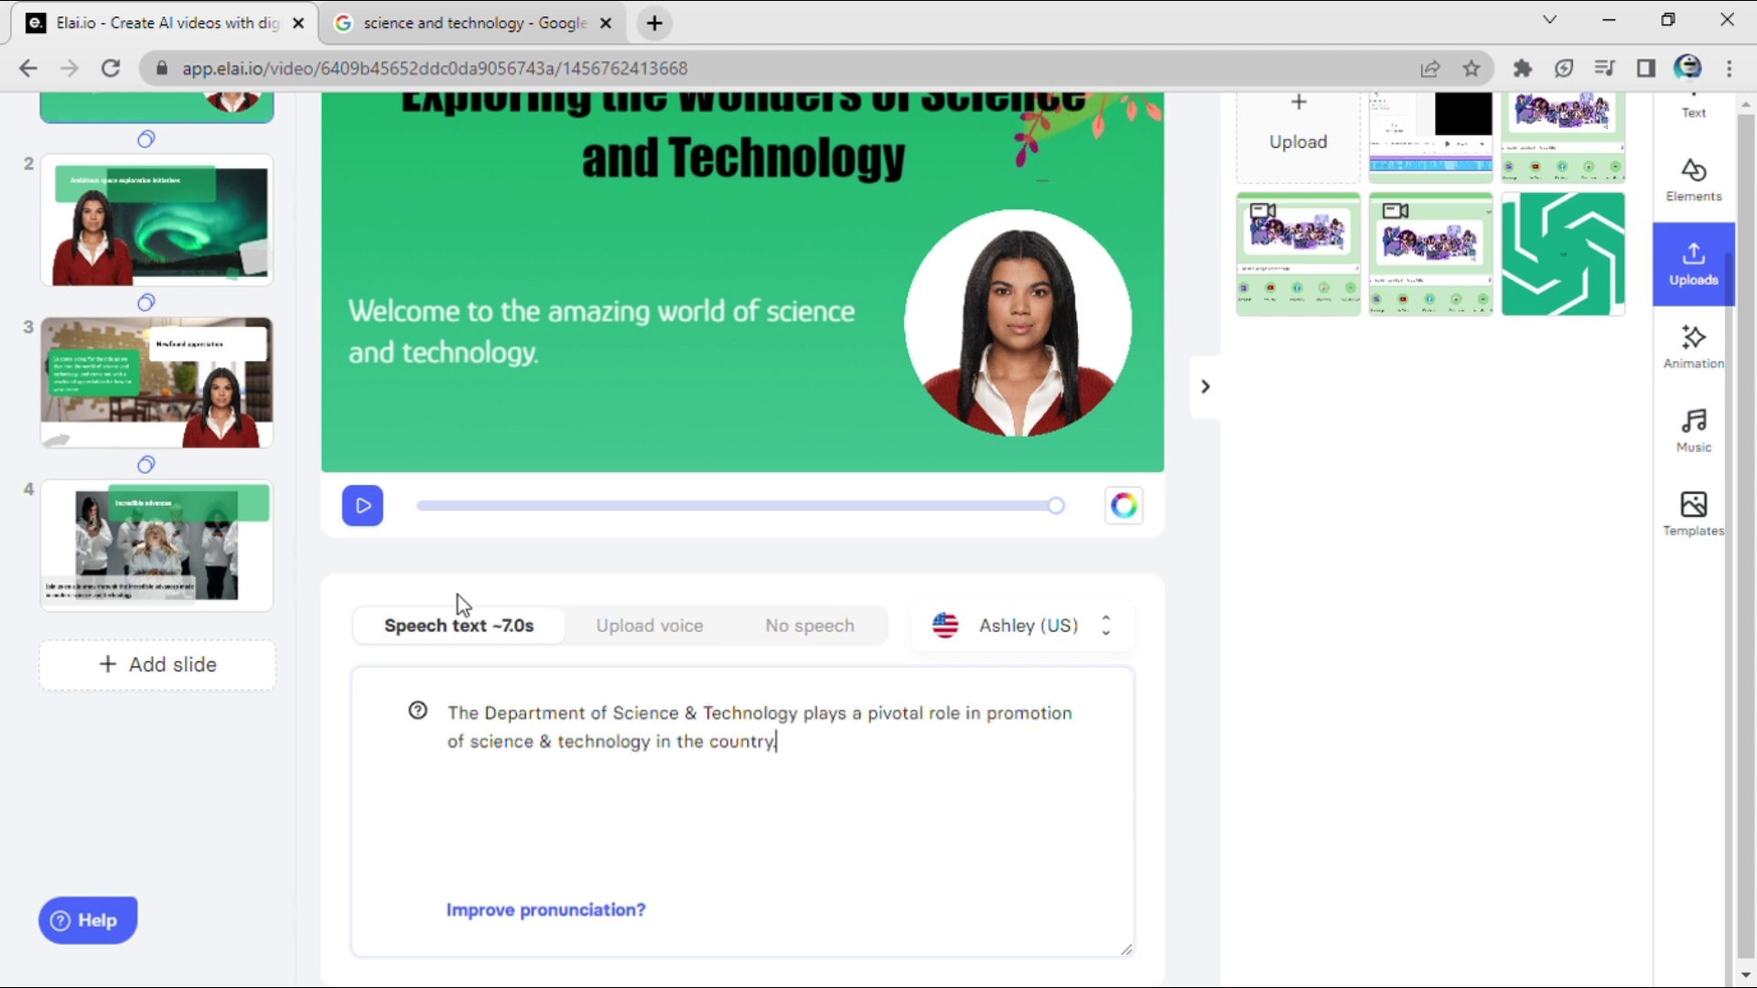
scroll(493, 563, up, 1)
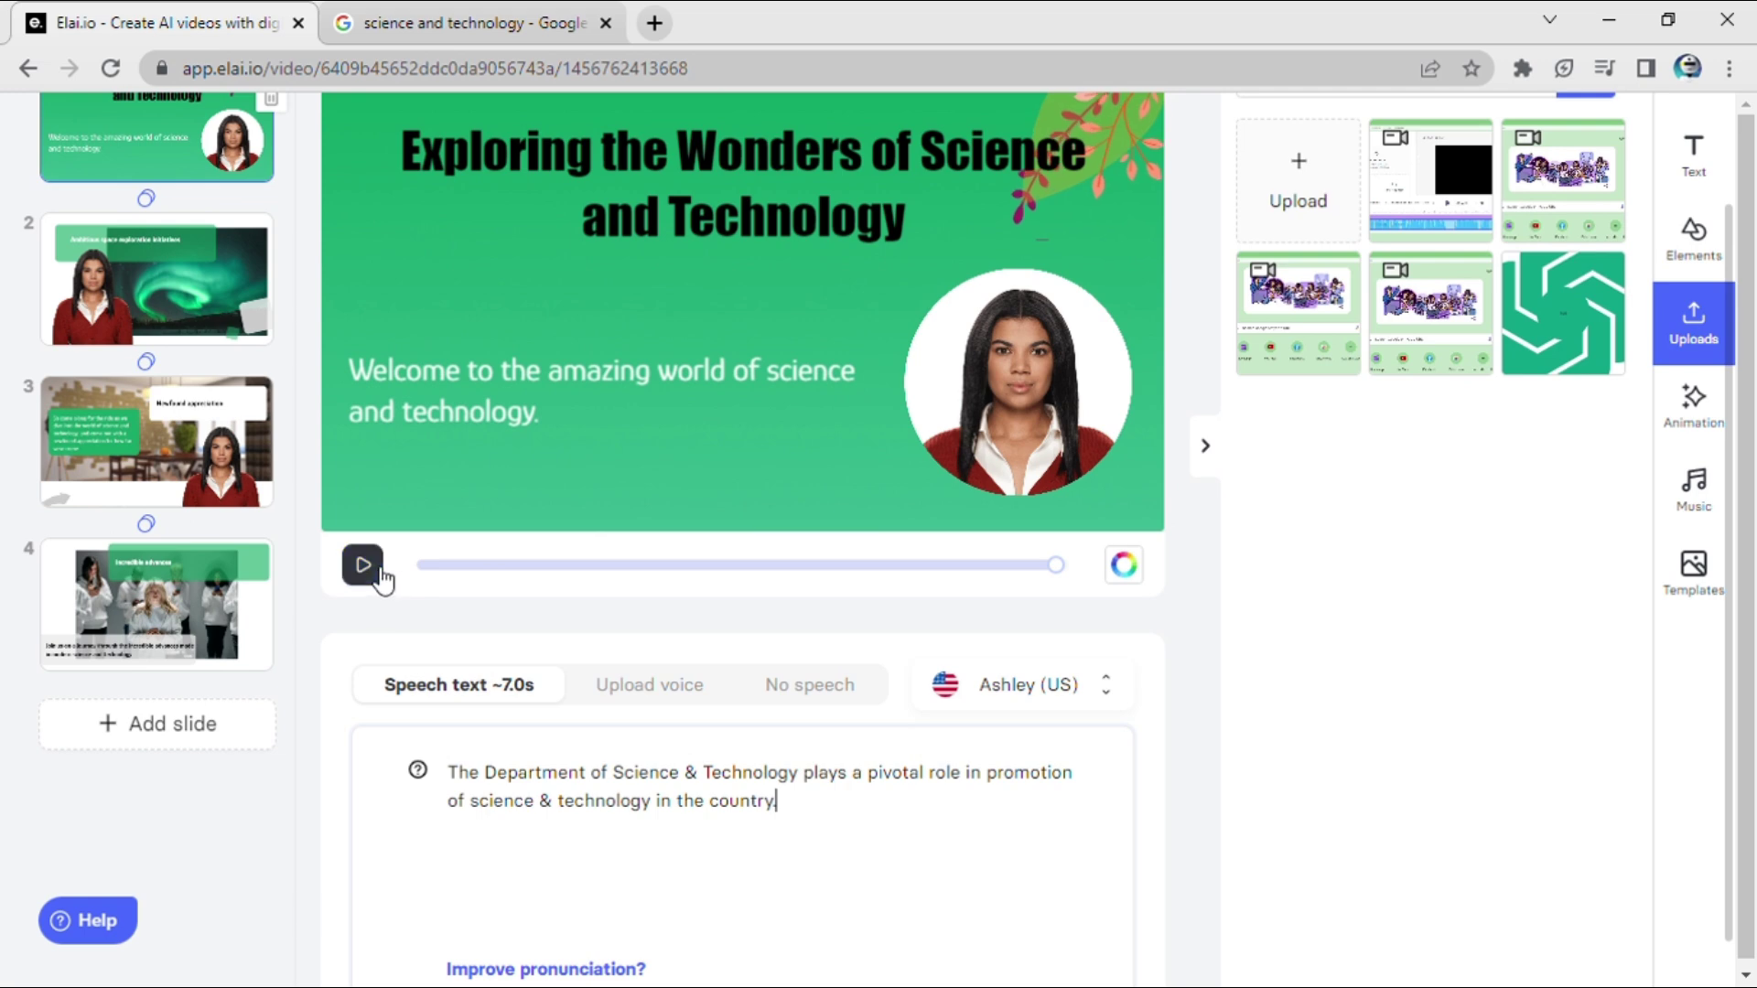
Step: Play the first slide's 7.5s preview with the new narration through to the end
click(364, 567)
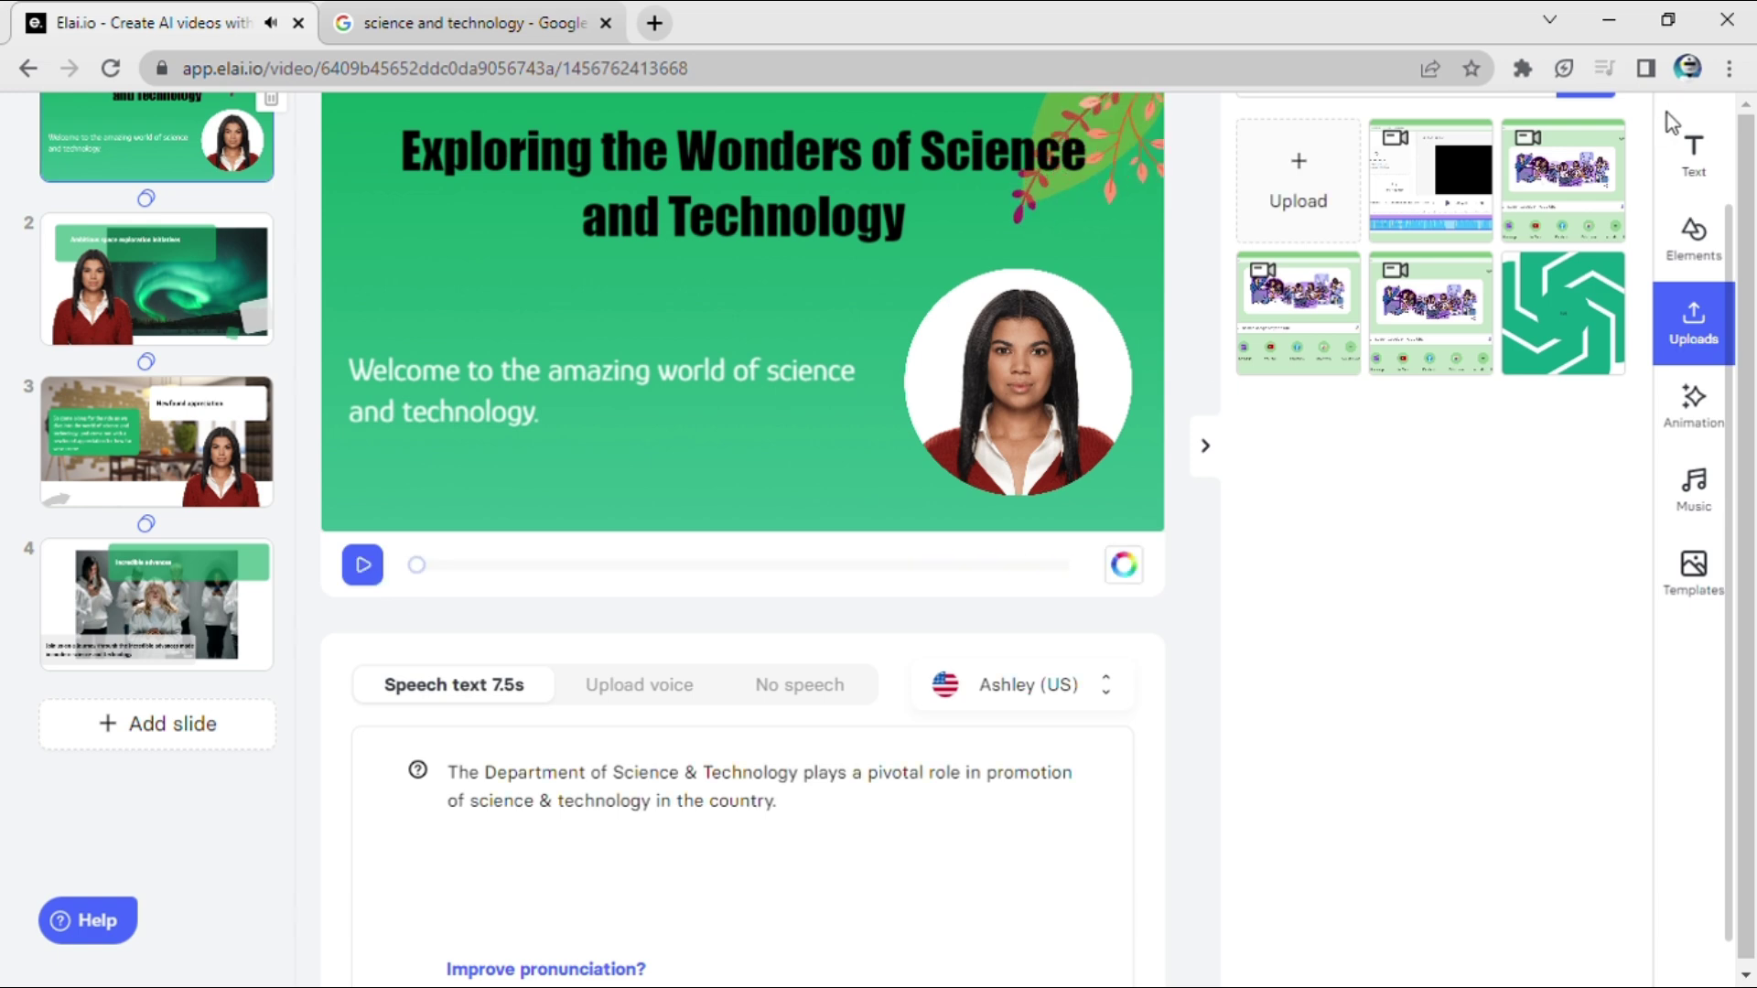
click(371, 572)
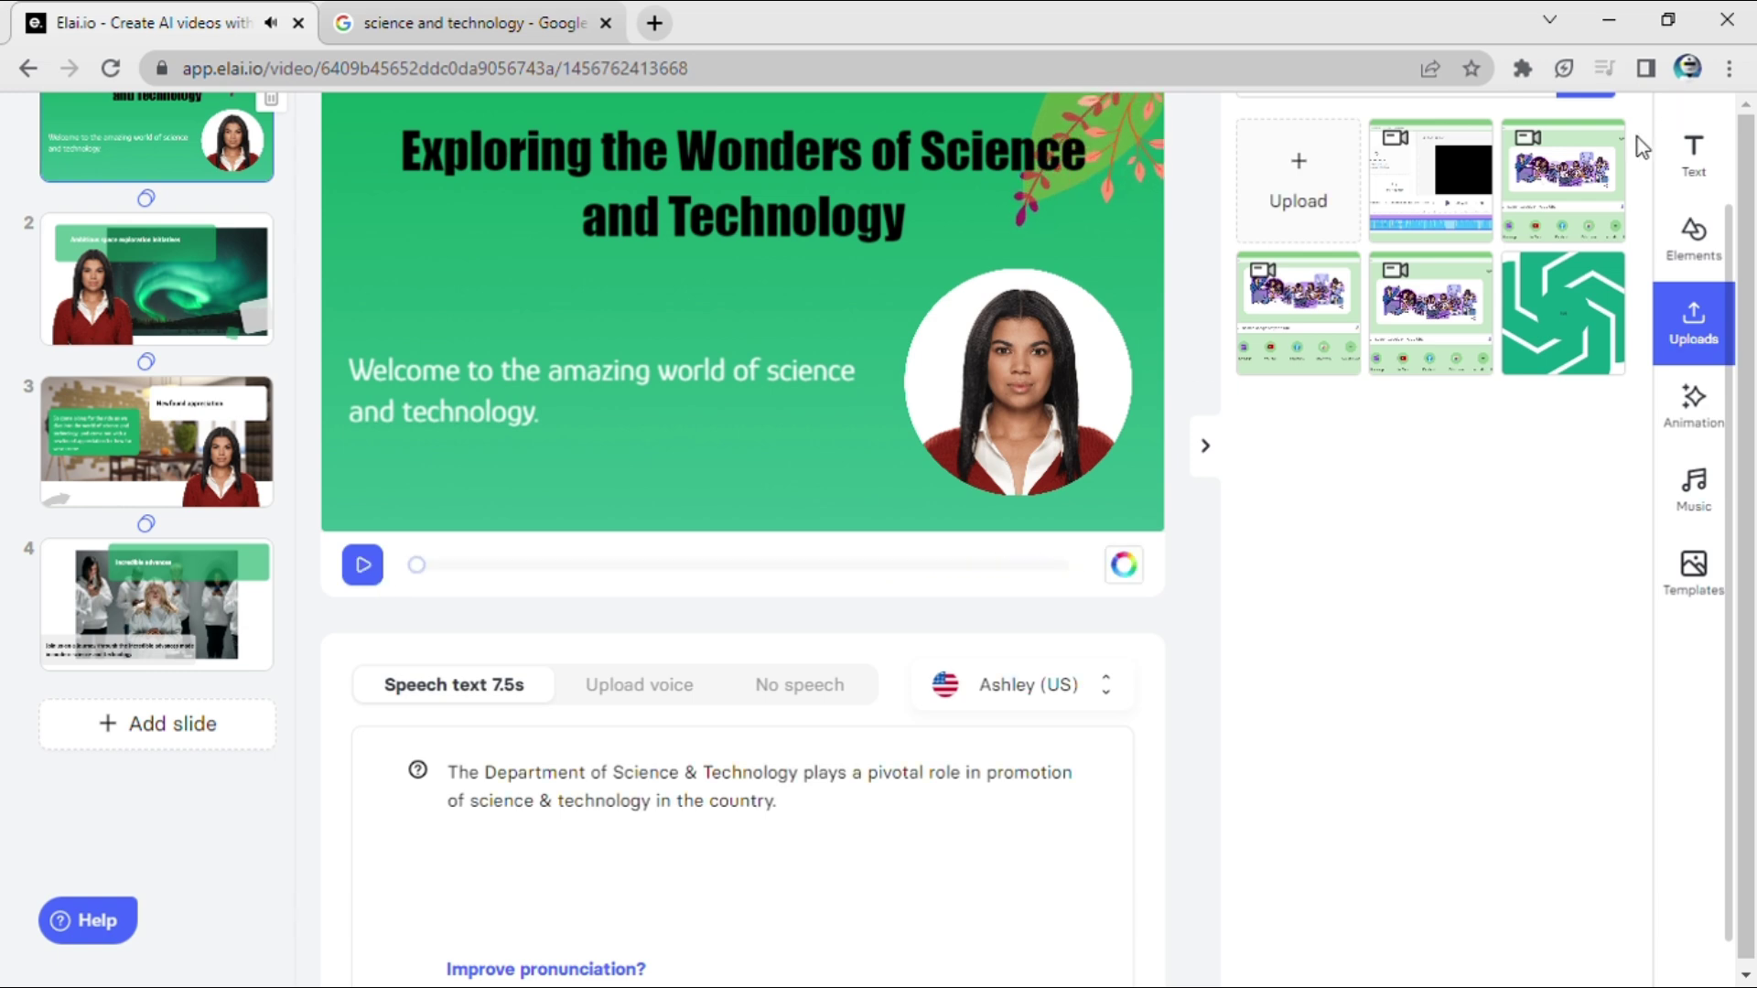
click(366, 568)
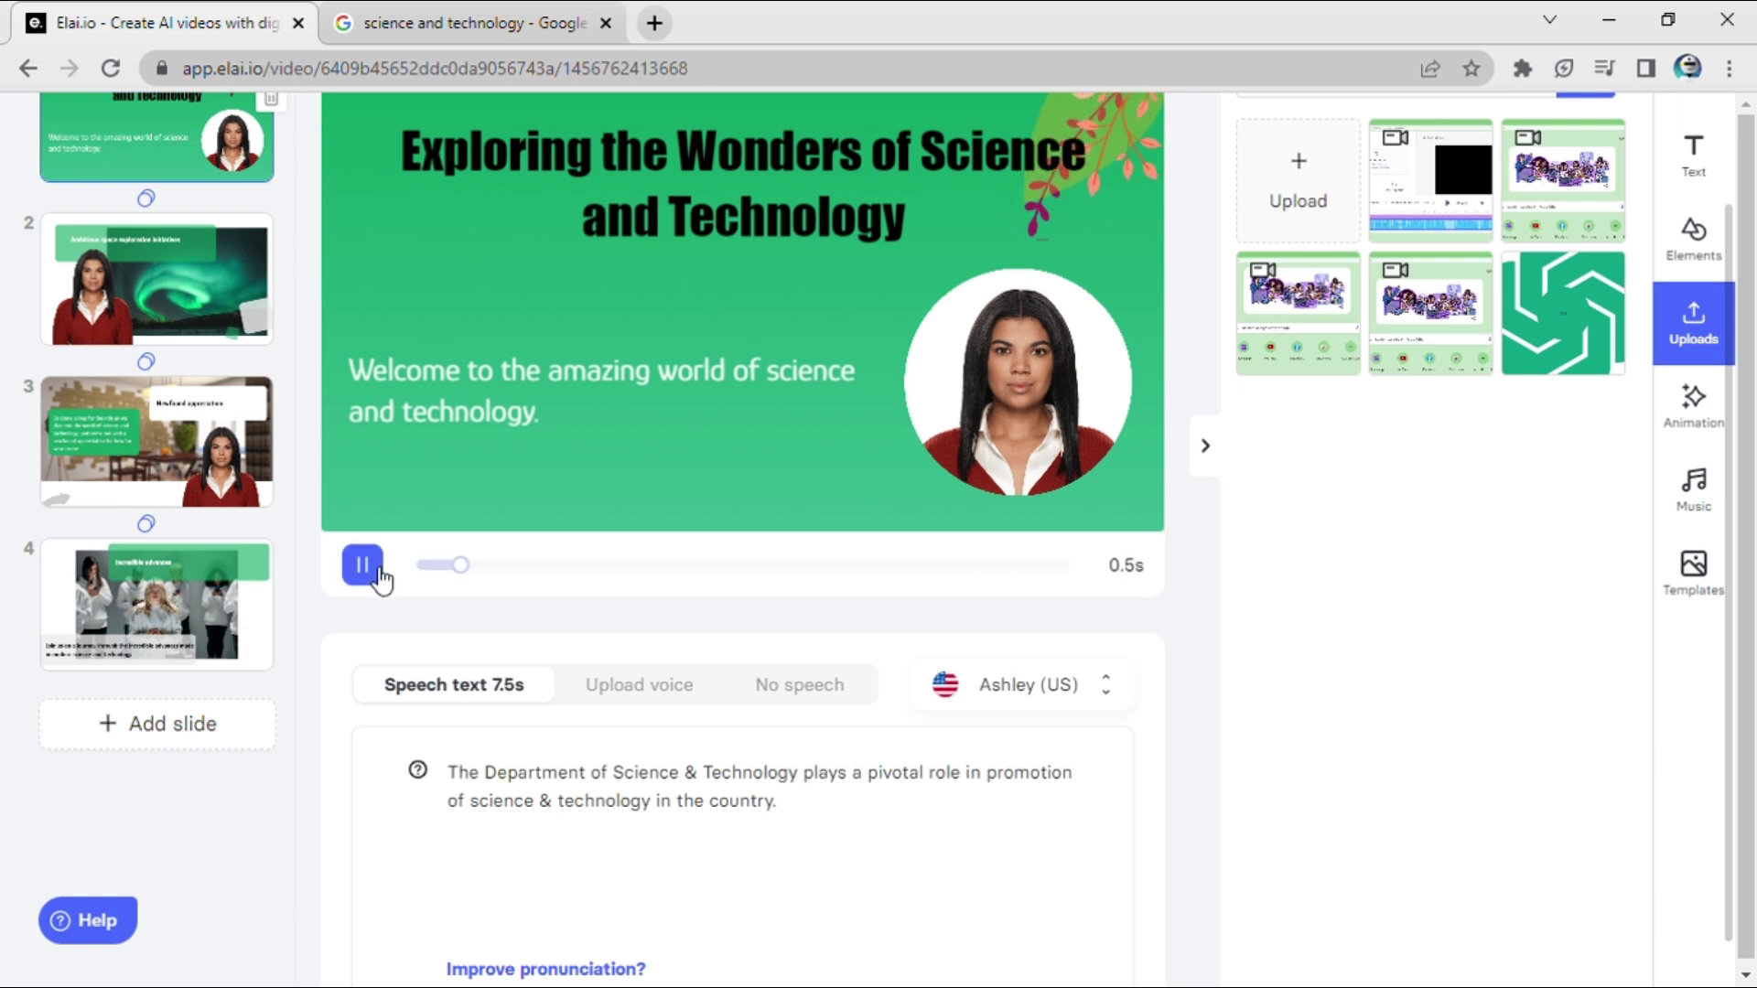